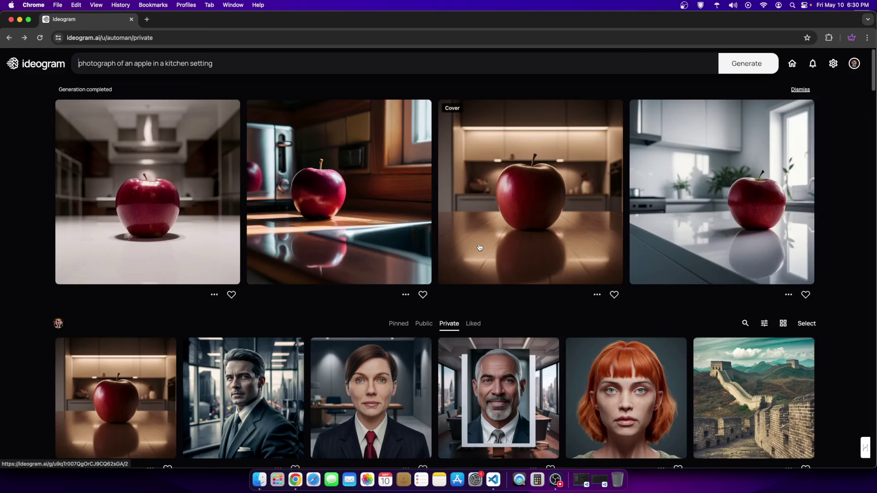
Step: Open the Great Wall of China image from the Private gallery and read its prompt
scroll(488, 249, "down", 5)
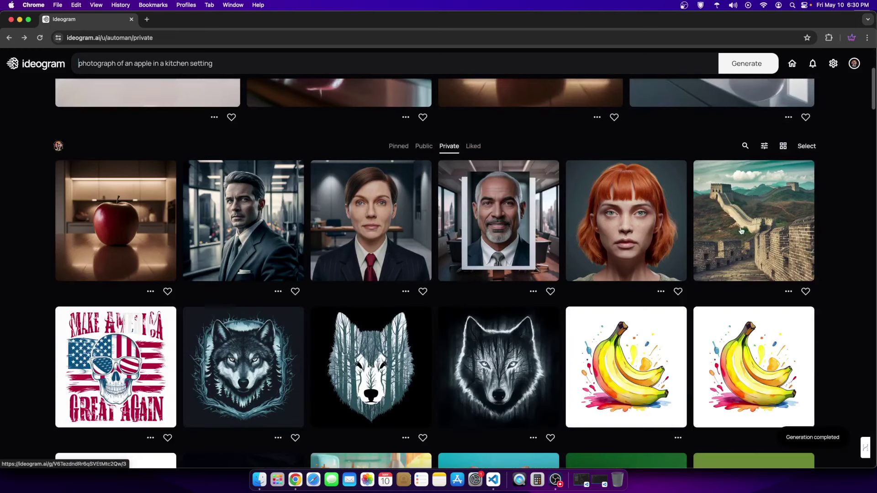
left_click(766, 228)
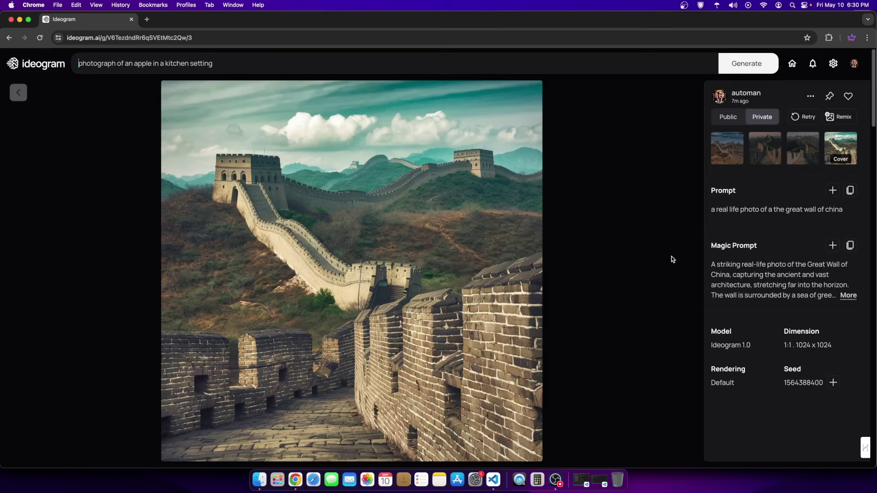
left_click_drag(732, 209, 755, 209)
left_click(701, 215)
left_click(762, 214)
Step: Highlight the prompt's real life photo wording and compare variations, ending on the non-Magic Prompt one
left_click_drag(711, 210, 842, 211)
left_click_drag(723, 209, 824, 209)
left_click(734, 150)
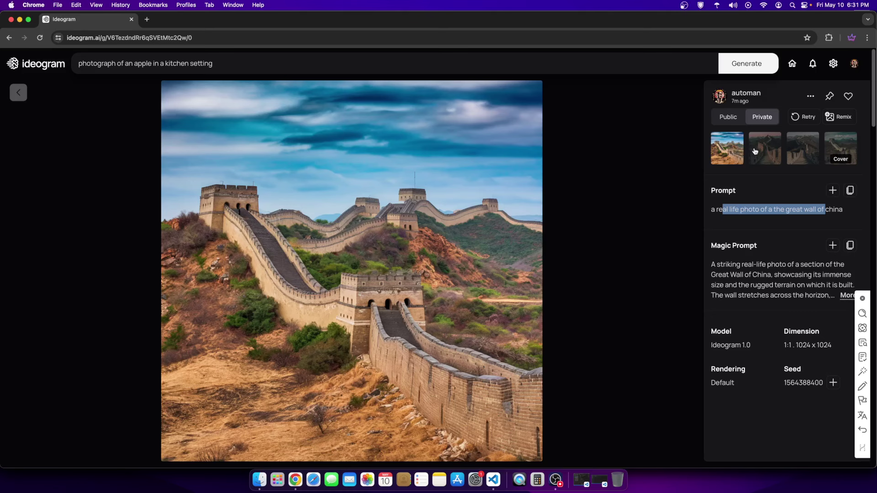
left_click(756, 151)
left_click(795, 149)
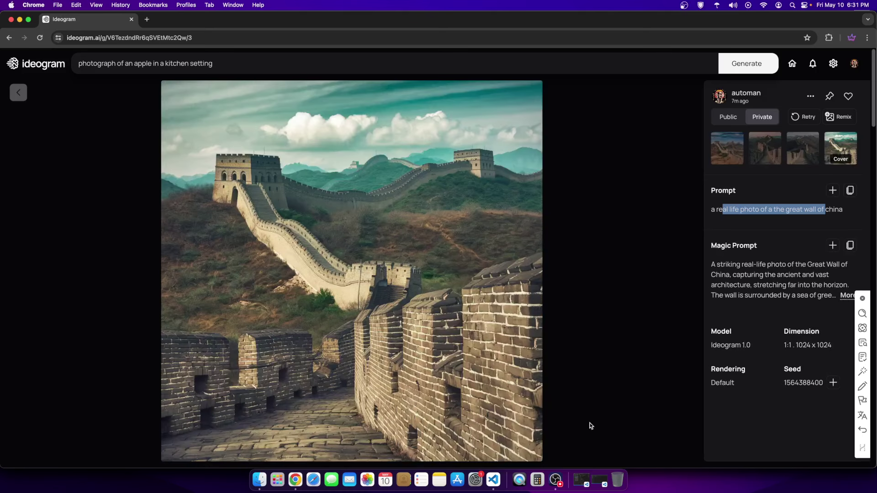
left_click(554, 479)
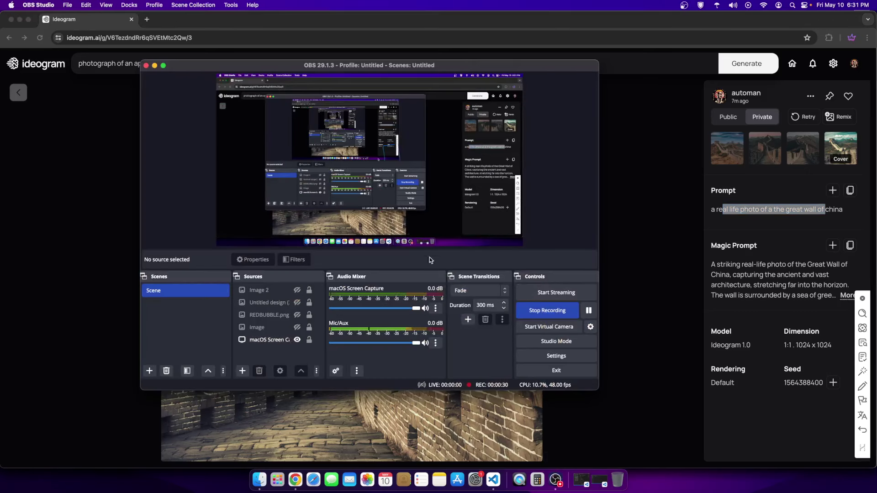
left_click_drag(490, 70, 738, 118)
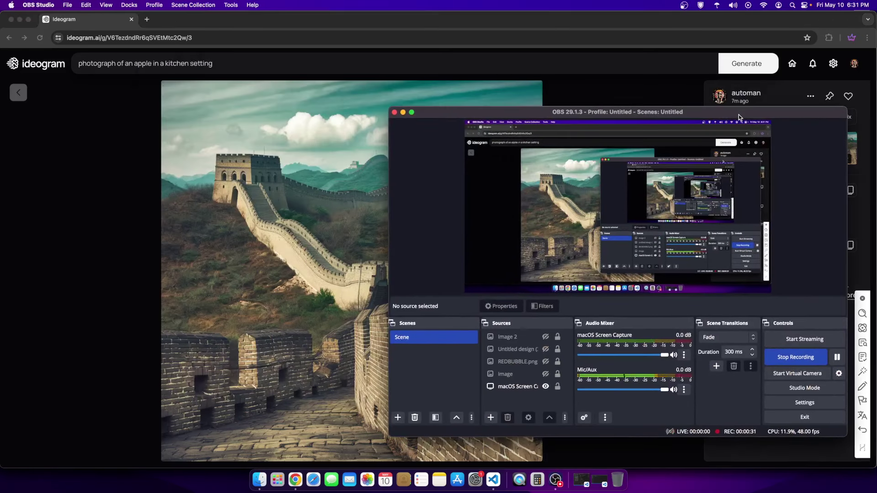
left_click(601, 75)
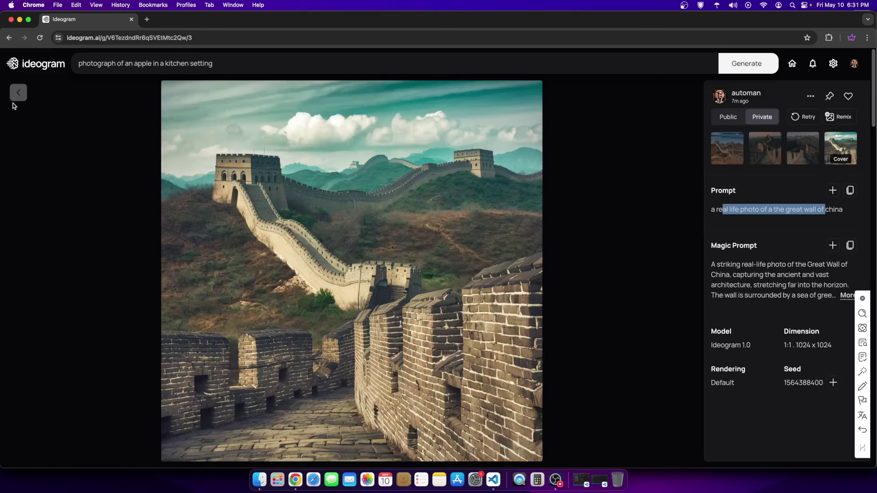
Step: Look at the apple in a kitchen image, then return to the private gallery
left_click(18, 95)
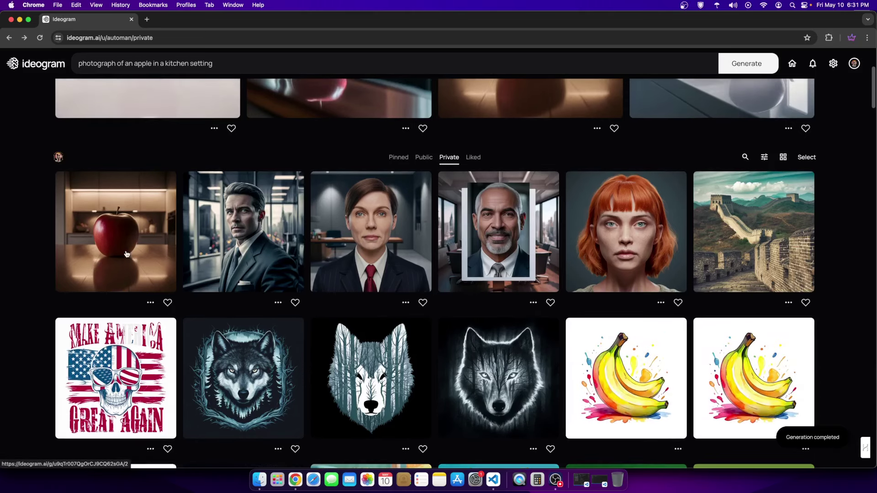
left_click(127, 253)
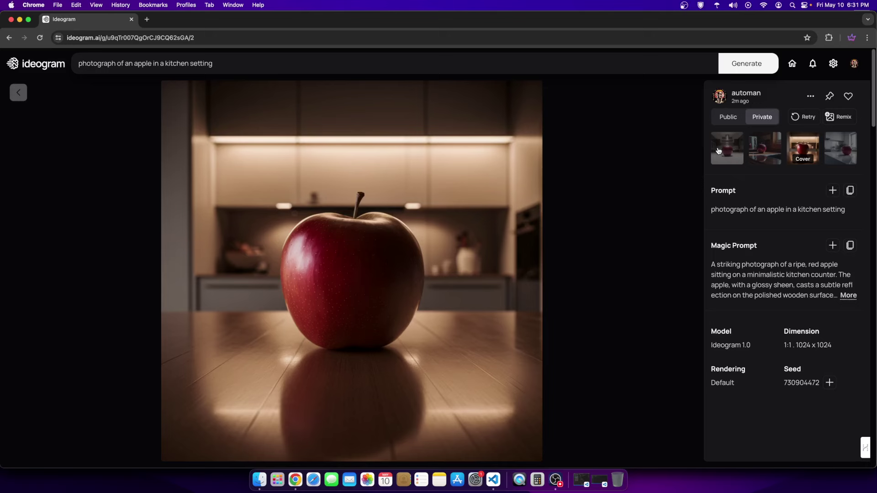
left_click(646, 252)
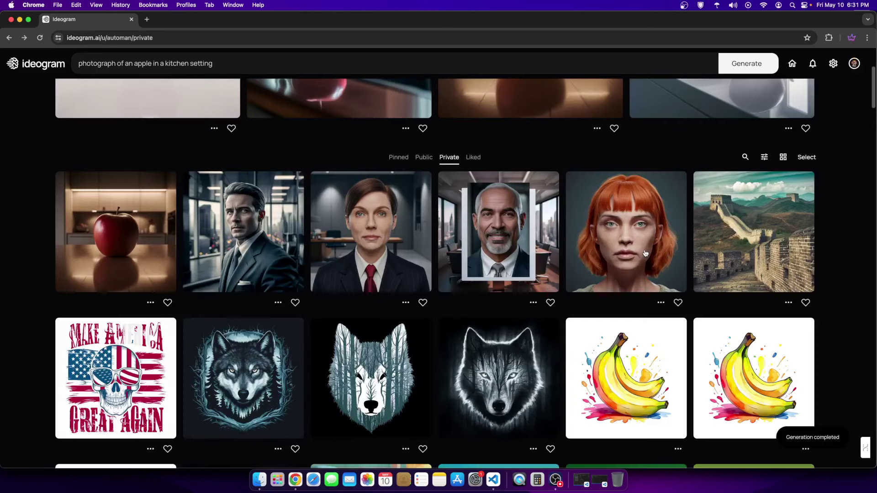
Step: Open the office portrait set, read its prompt, and view its variations
left_click(499, 223)
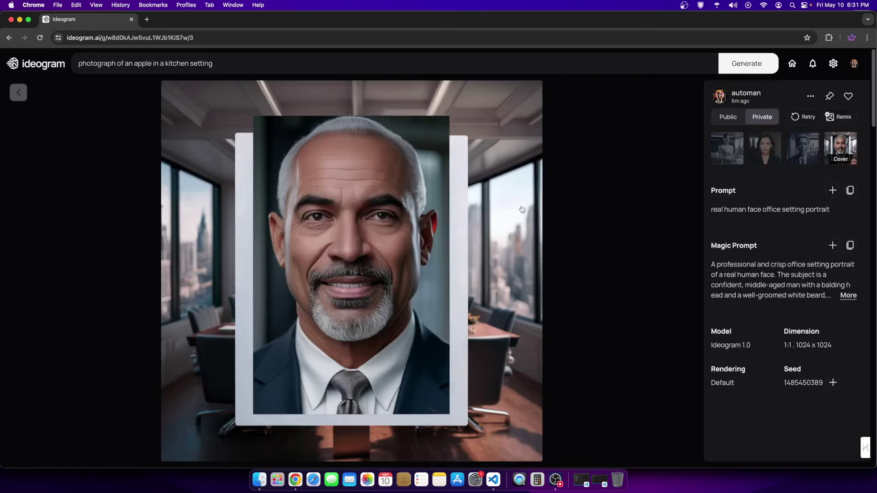
left_click_drag(713, 209, 795, 205)
left_click(776, 212)
left_click(726, 150)
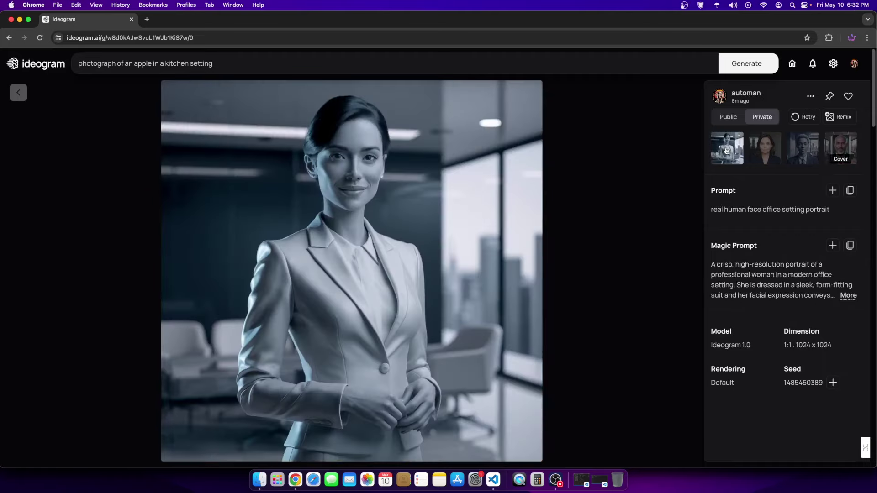
left_click(807, 156)
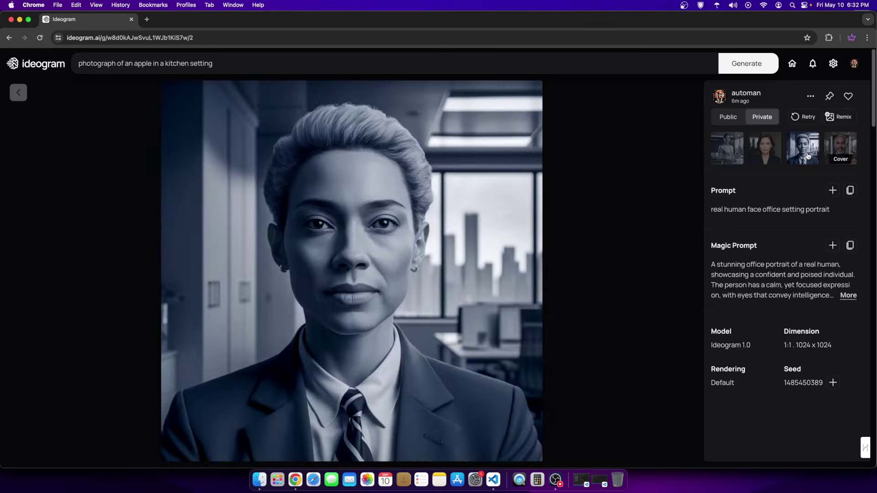
left_click(761, 153)
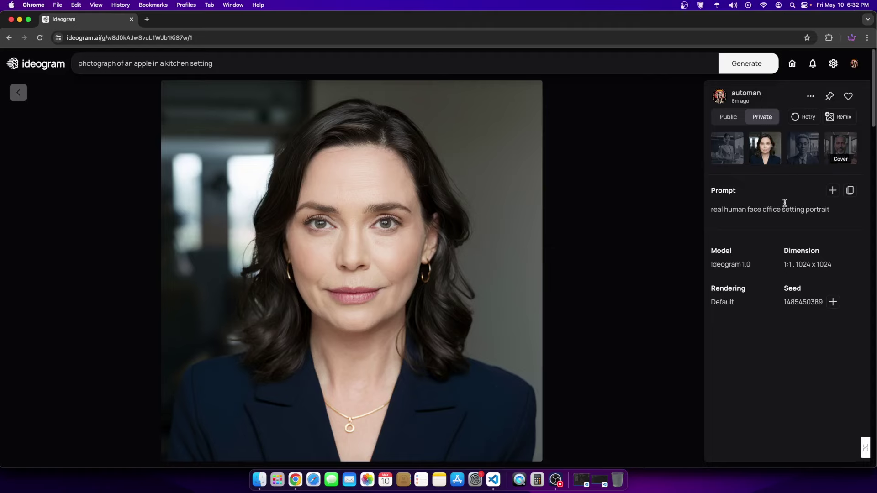
Step: Copy 'real human face office setting portrait' and paste it over the apple prompt
left_click(808, 146)
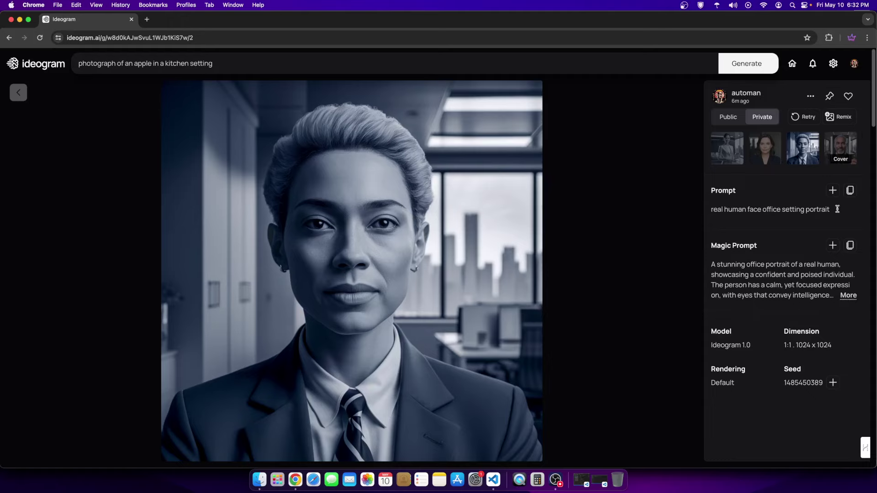
left_click_drag(837, 209, 694, 212)
left_click(724, 210)
left_click_drag(843, 208, 710, 210)
right_click(741, 215)
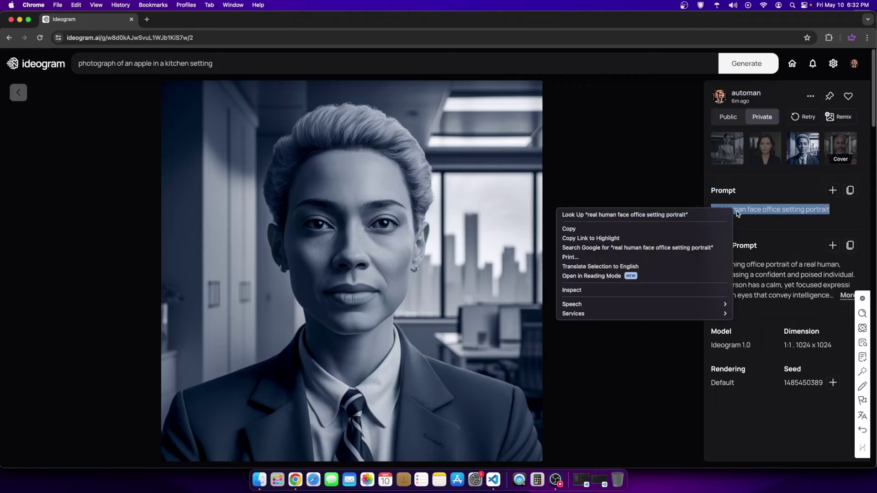
left_click(640, 229)
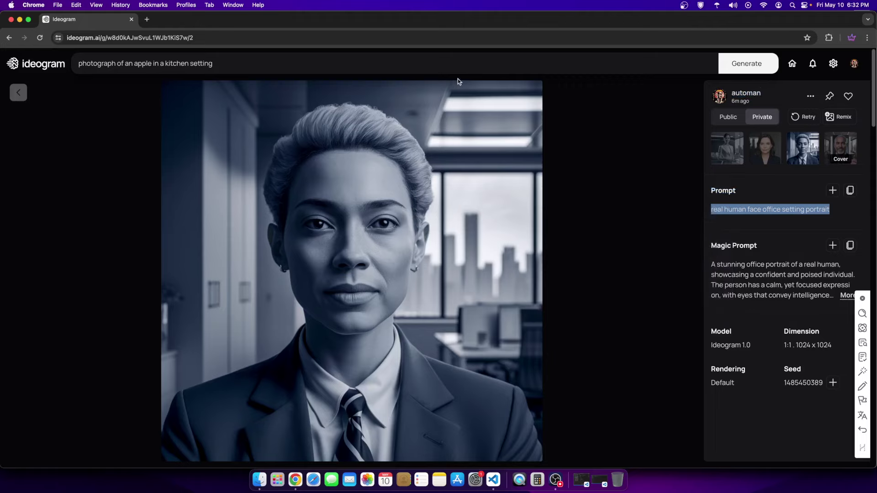
triple_click(412, 59)
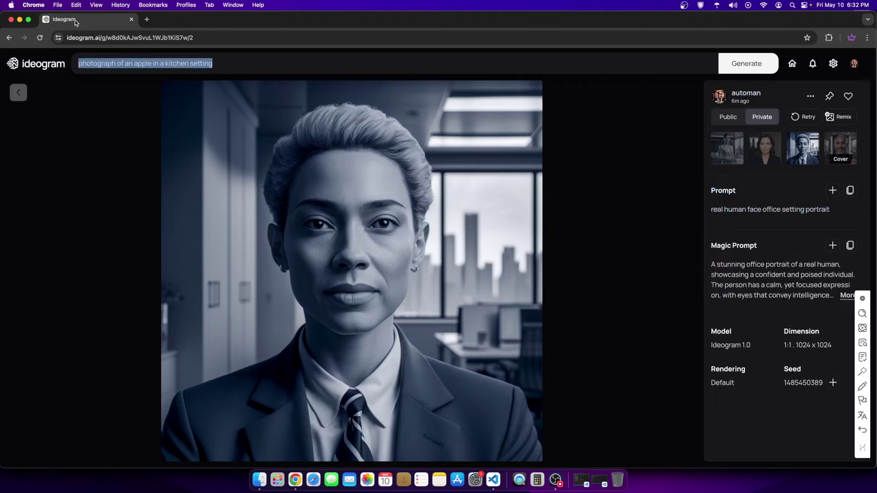
key("cmd+v")
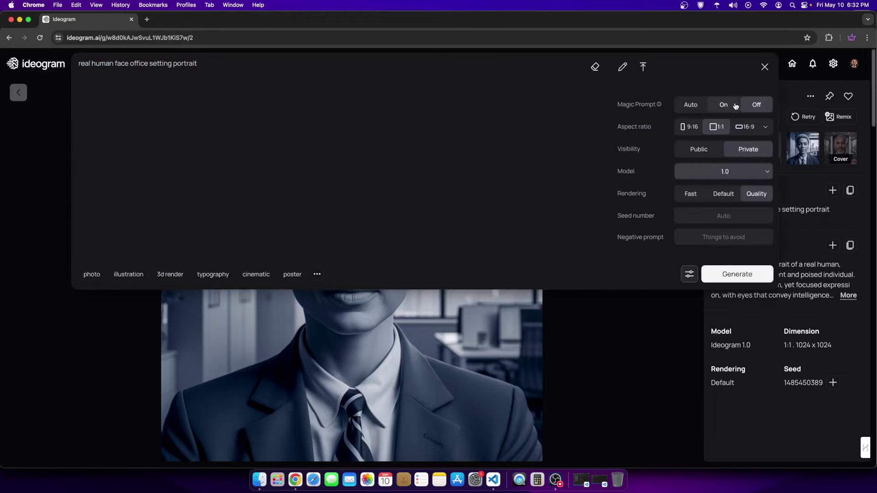
Step: Generate four images from 'real human face office setting portrait' with Magic Prompt off
left_click(726, 276)
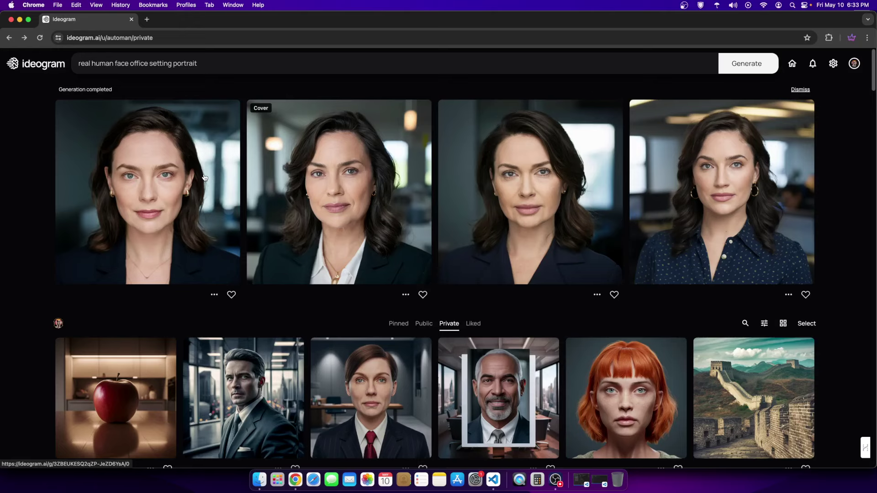
left_click(204, 178)
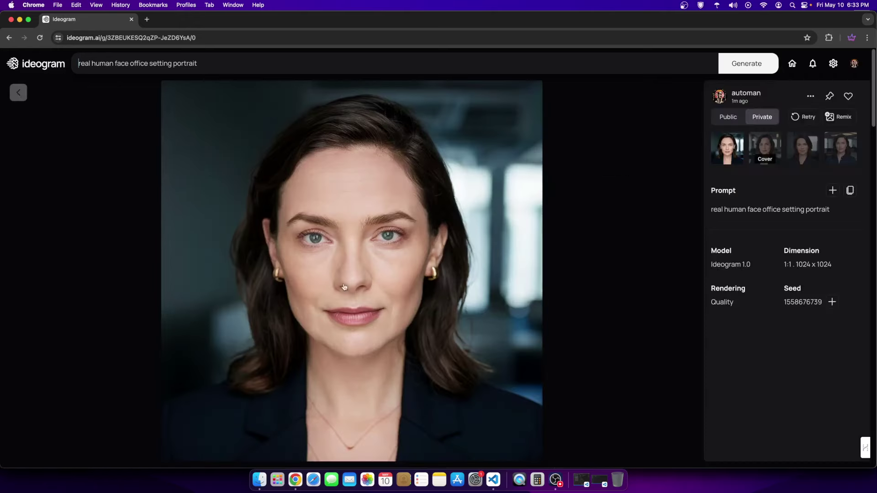
key("Right")
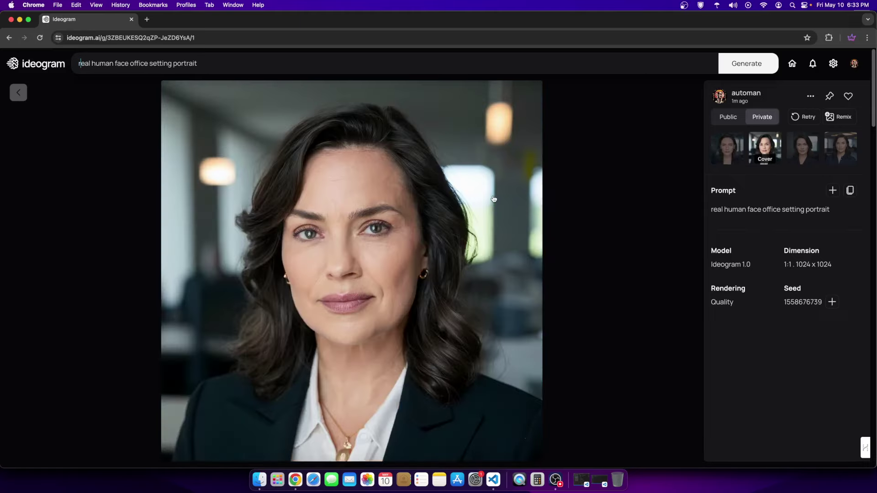
key("Right")
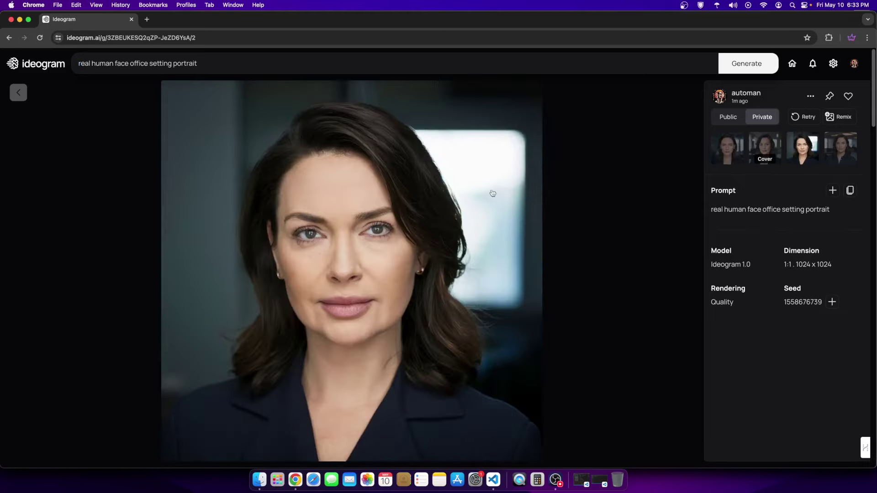
key("Left")
key("Right")
key("Left")
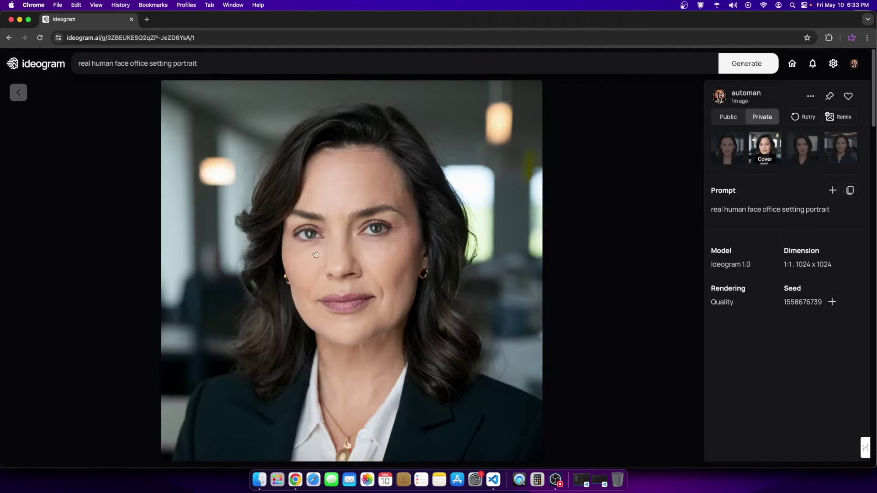
key("Right")
key("Right")
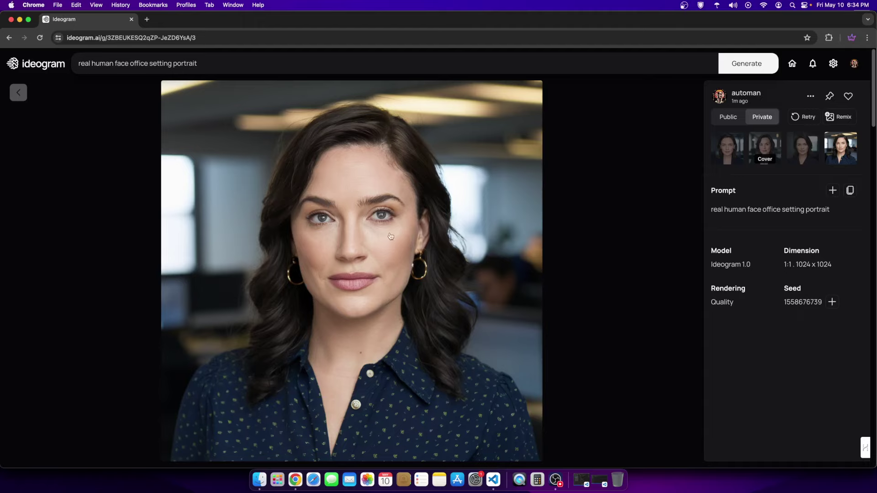
key("Right")
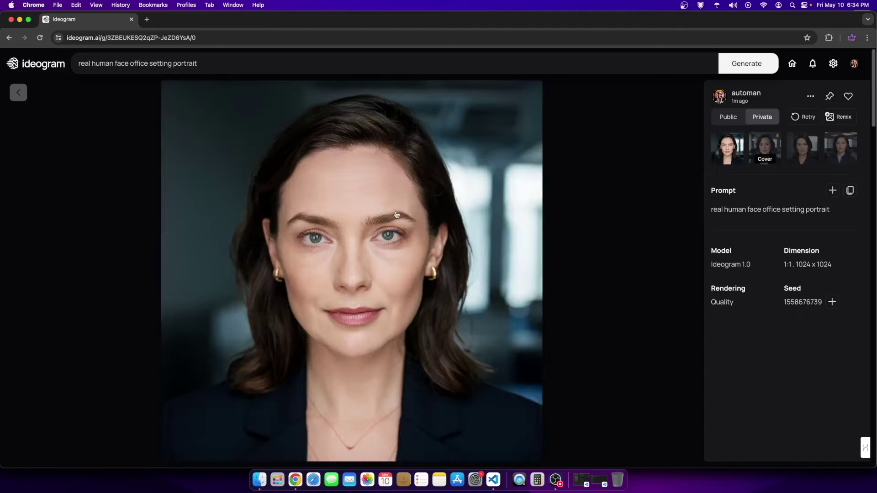
key("Right")
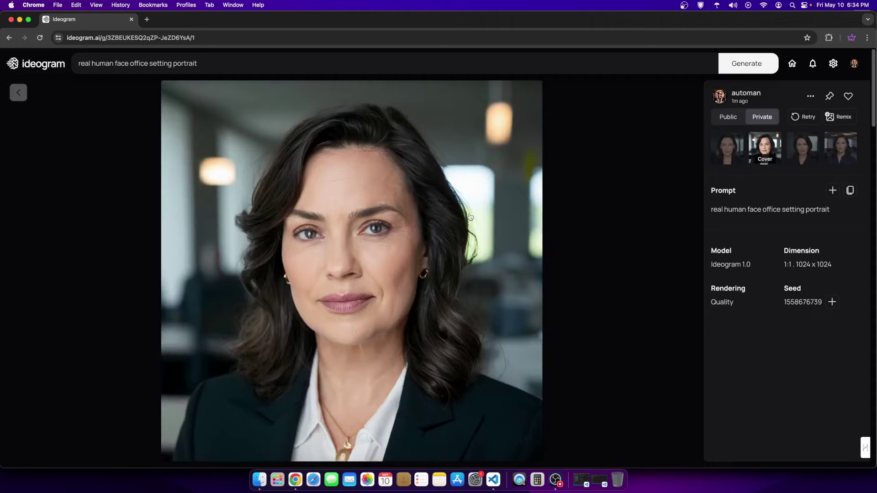
key("Right")
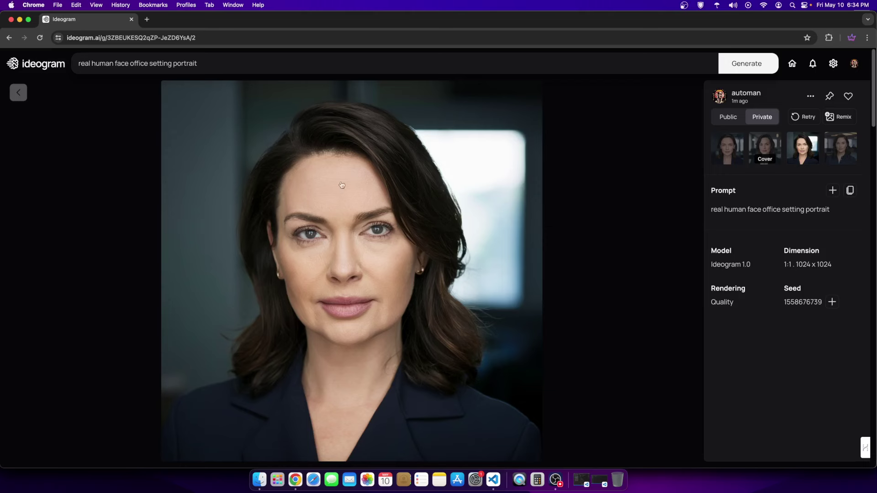
left_click(18, 94)
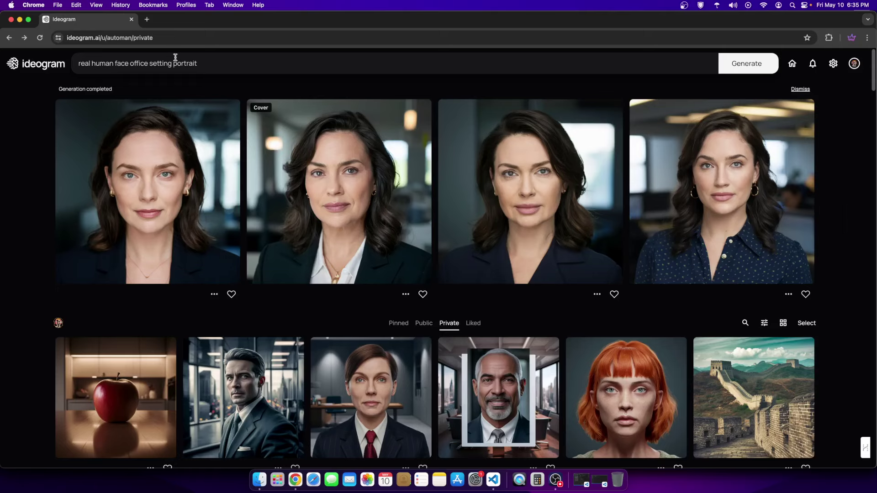
Step: Inspect the current prompt and check its Magic Prompt setting
left_click_drag(211, 64, 45, 66)
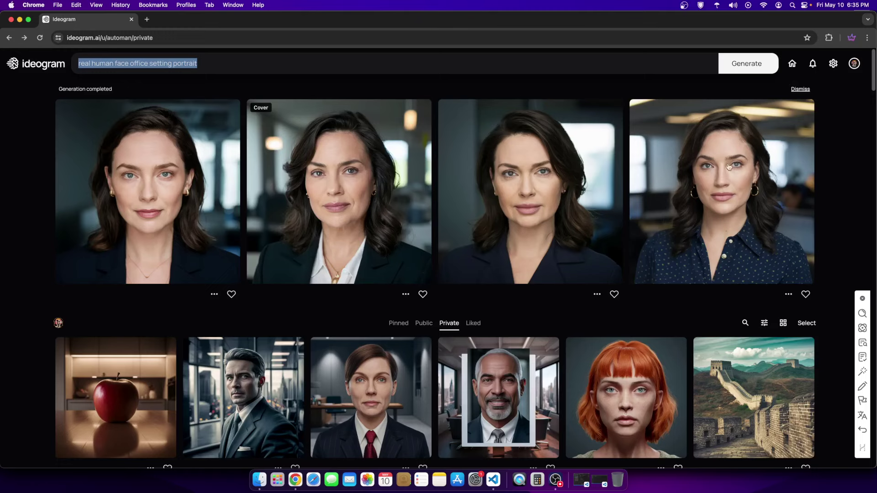
left_click(853, 67)
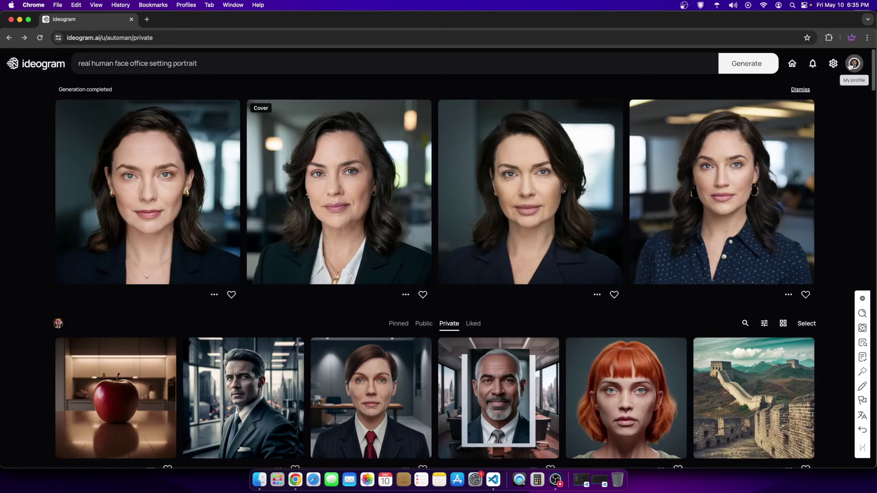
left_click(702, 69)
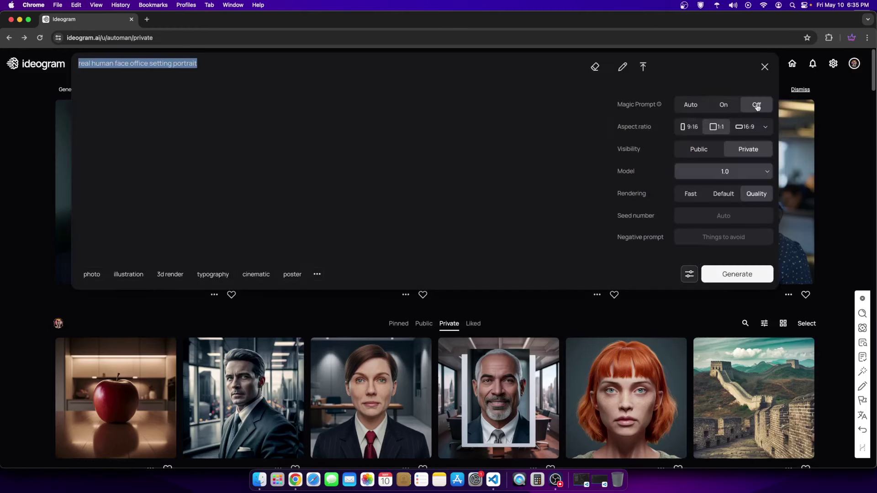
left_click(854, 65)
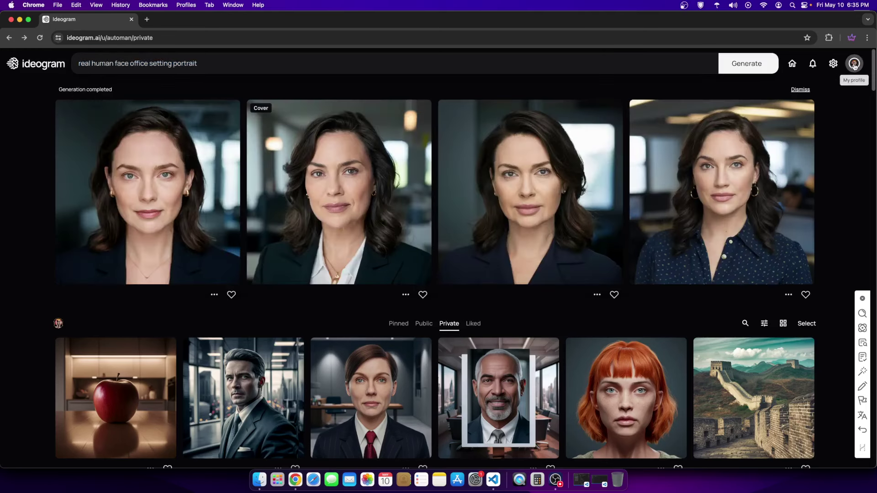
Step: Open the earlier suited-woman portrait and view its Magic Prompt text and variants
scroll(439, 208, "down", 5)
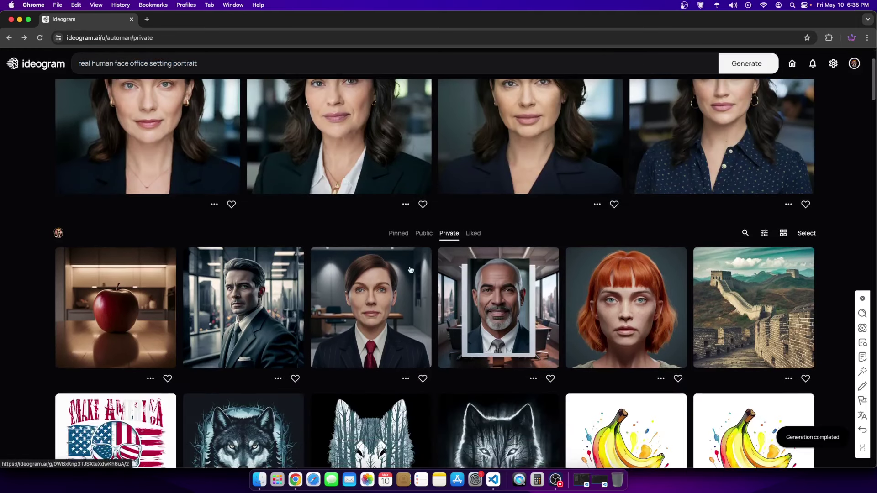
scroll(438, 208, "down", 3)
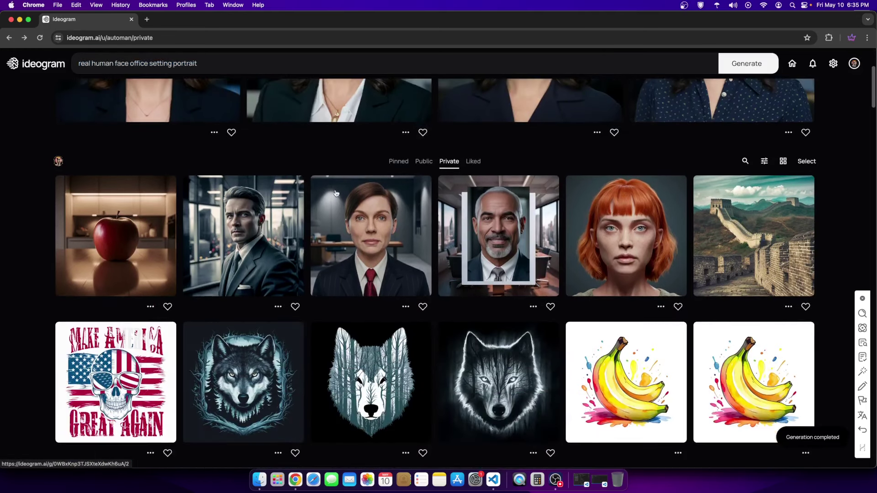
left_click(360, 221)
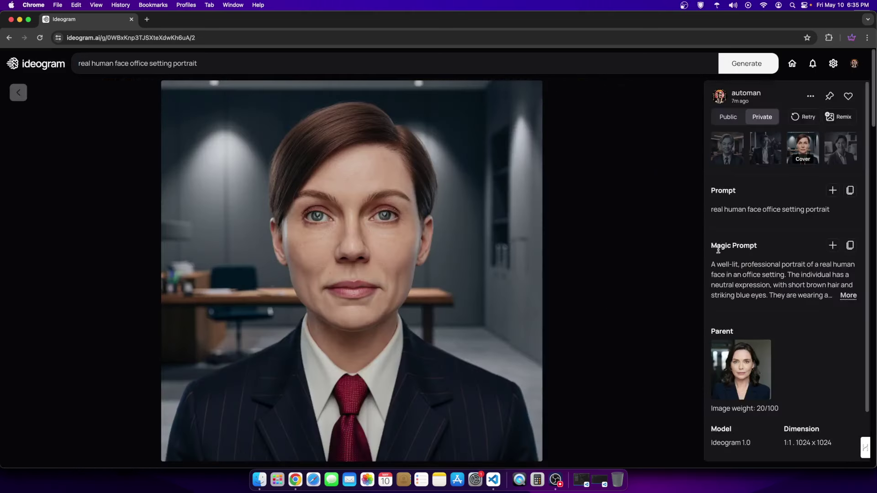
left_click_drag(716, 247, 757, 247)
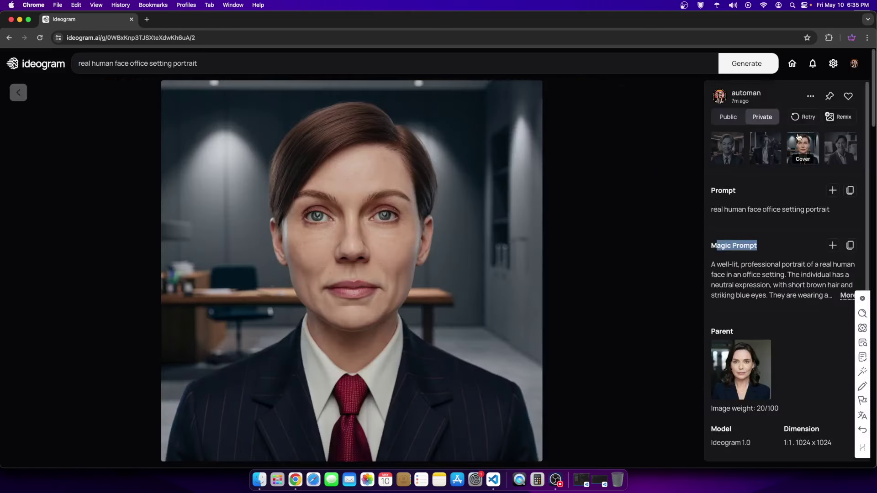
left_click(765, 156)
left_click(742, 154)
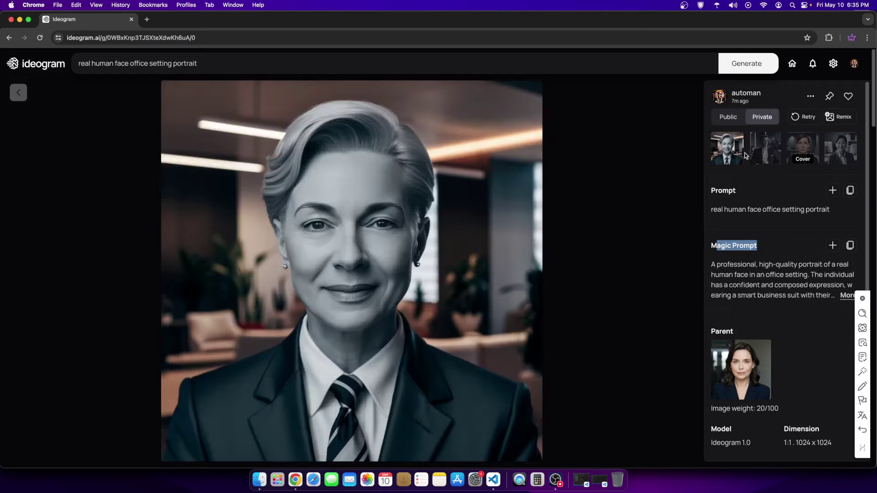
Step: View the fourth variant, then open the suited-man portrait generation
left_click(847, 154)
left_click(683, 177)
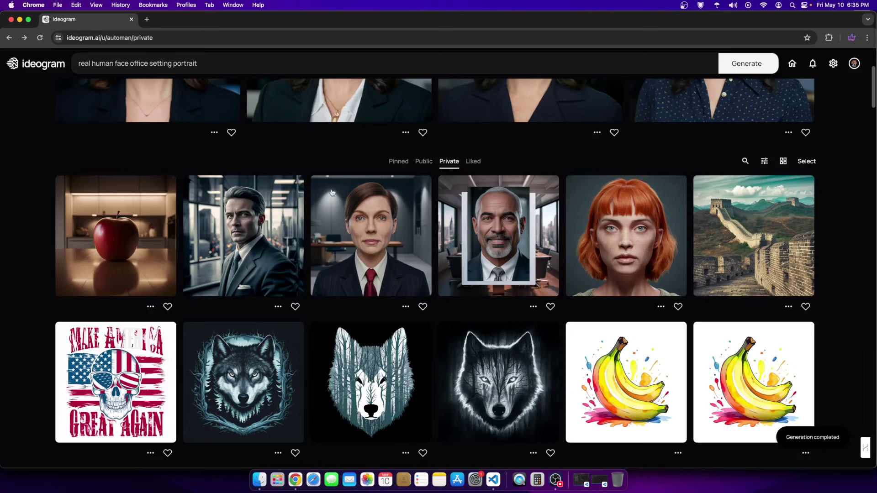
left_click(232, 252)
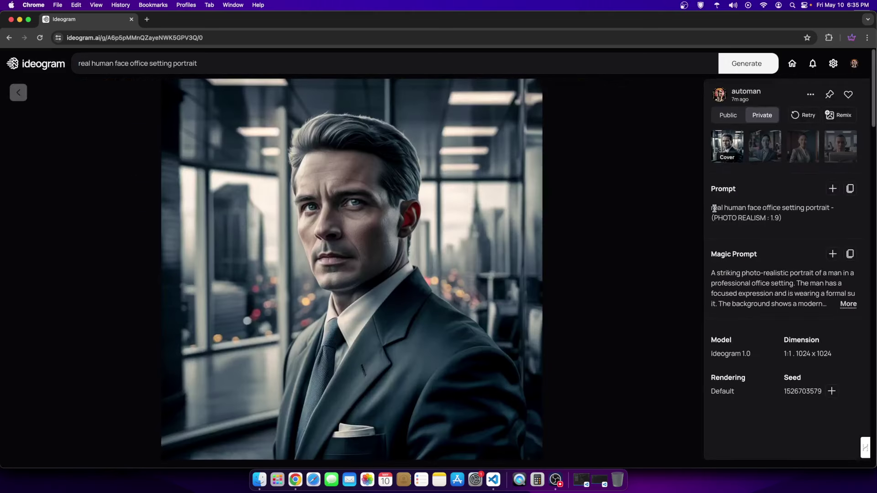
Step: Copy the suited-man prompt with its PHOTO REALISM : 1.9 weighting
mouse_move(718, 208)
left_mouse_down()
mouse_move(824, 209)
mouse_move(714, 206)
left_mouse_up()
left_click(824, 209)
left_click_drag(791, 219, 711, 208)
key("super+c")
right_click(726, 210)
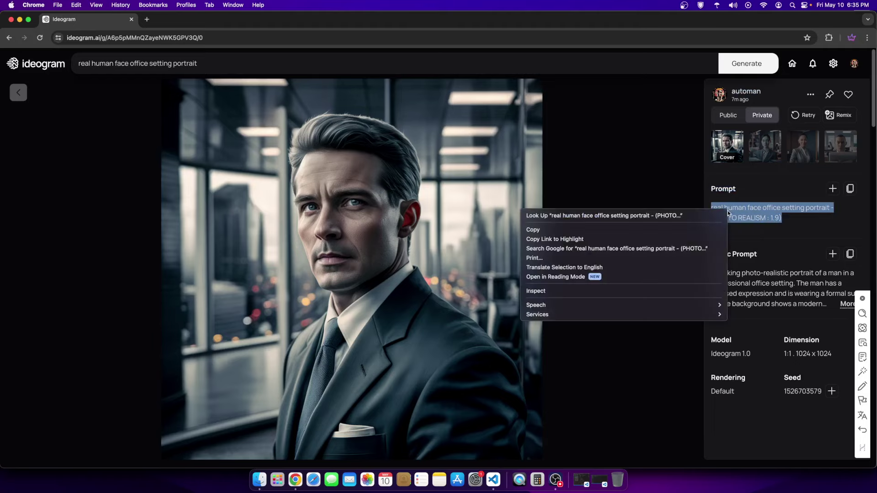
left_click(574, 229)
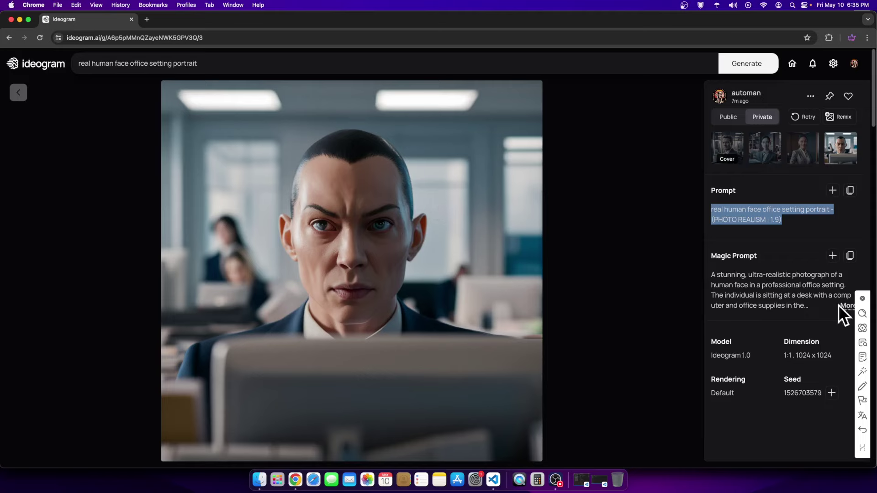
left_click_drag(717, 255, 767, 257)
Step: Paste the PHOTO REALISM : 1.9 prompt and generate with Magic Prompt off
left_click(335, 64)
key("BackSpace")
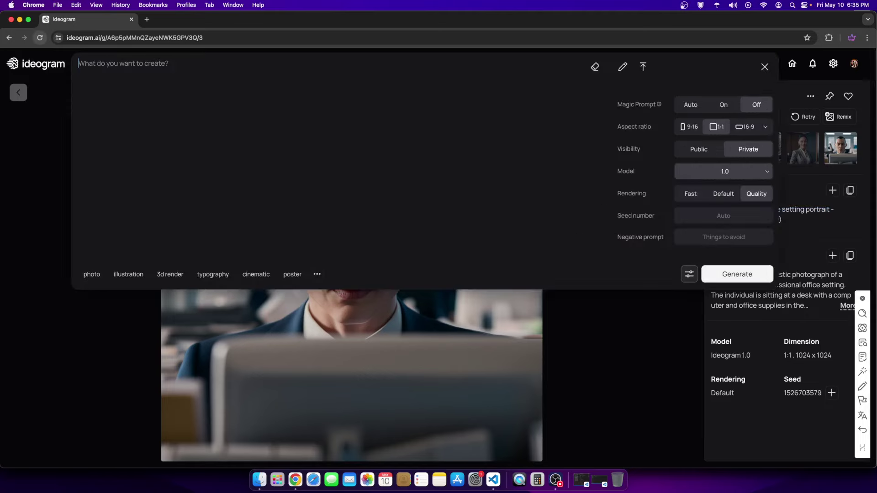
key("super+v")
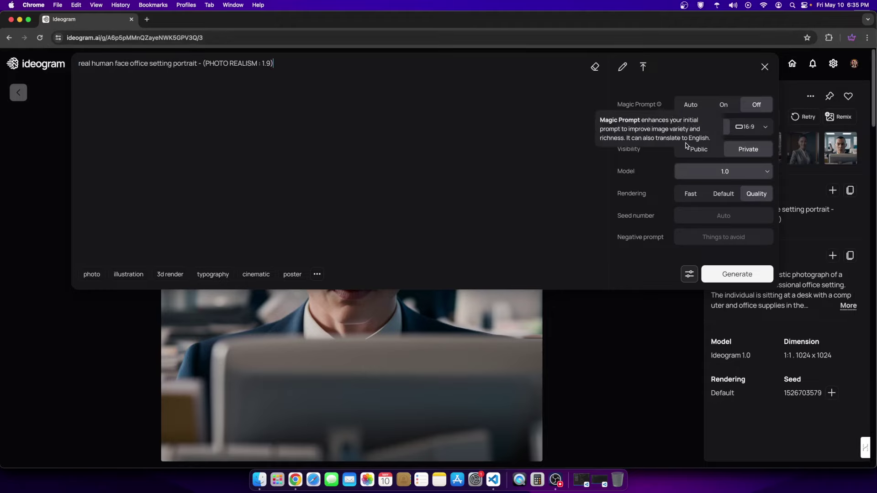
left_click(744, 109)
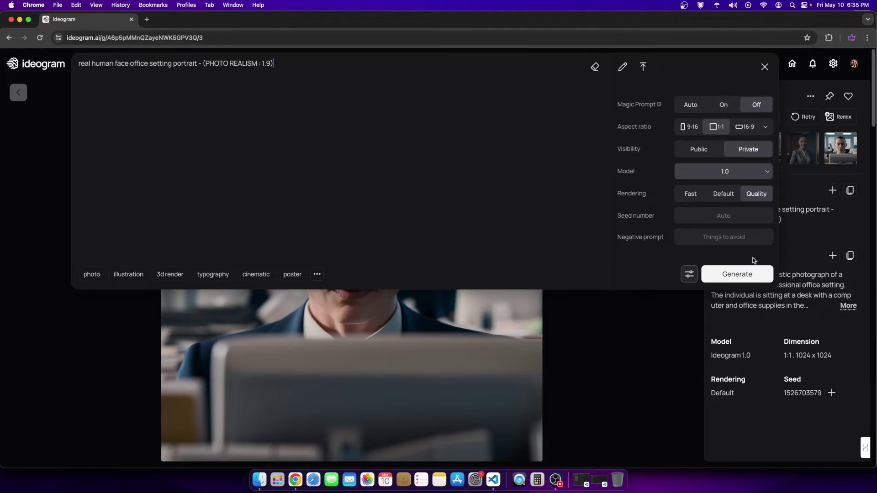
left_click(729, 276)
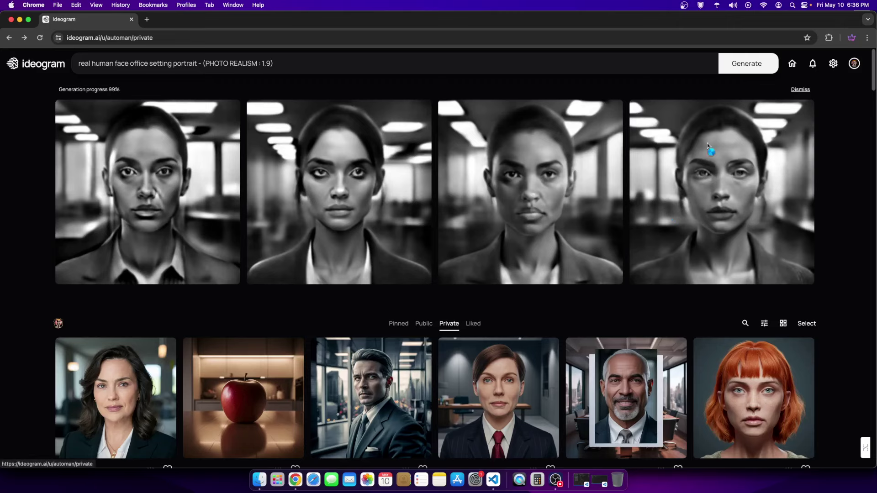
Step: Confirm Magic Prompt is off in the generation settings
left_click(691, 61)
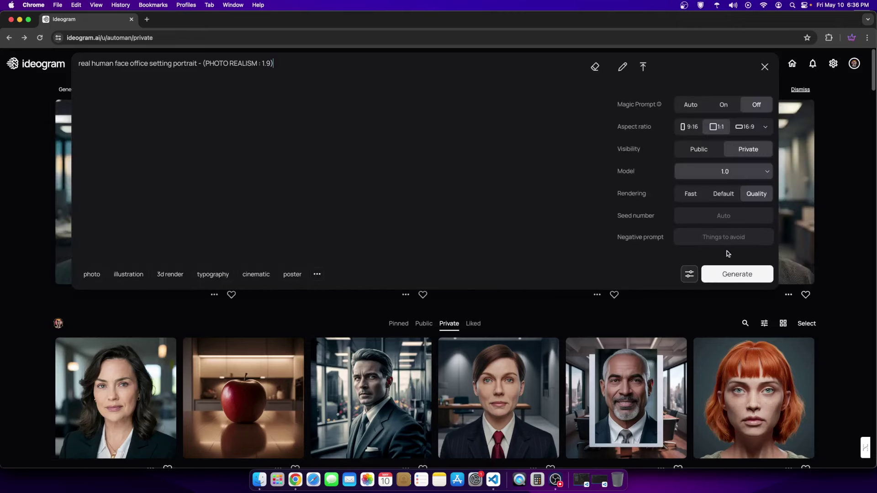
left_click(687, 273)
left_click(690, 187)
left_click(845, 204)
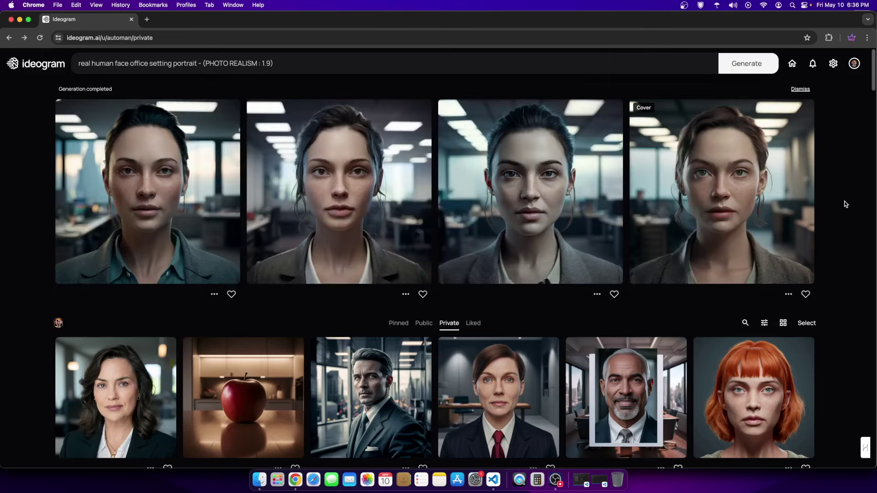
Step: Browse the new portraits, then return to the Ideogram Top feed
left_click(213, 207)
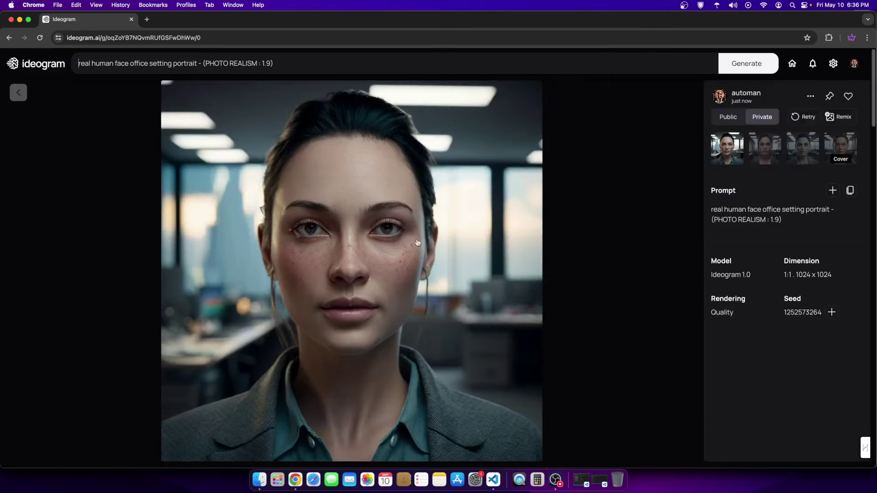
key("Right")
key("Right")
key("Right")
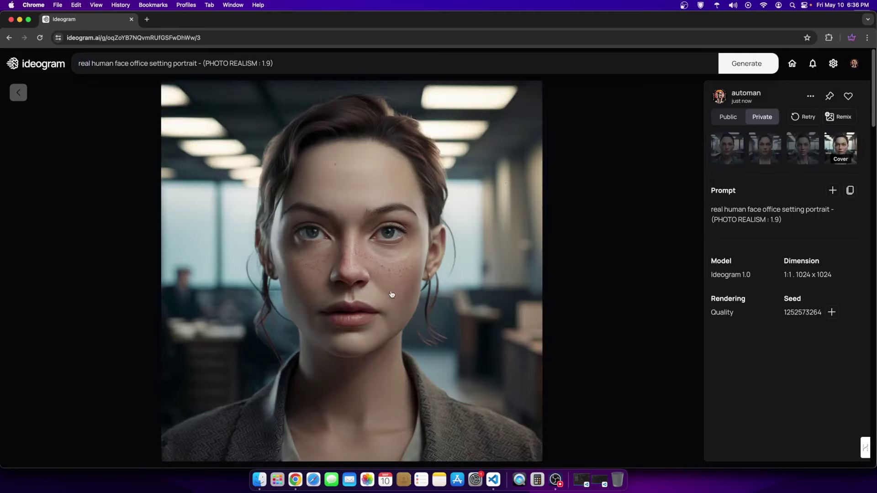
key("Left")
key("Left")
key("Left")
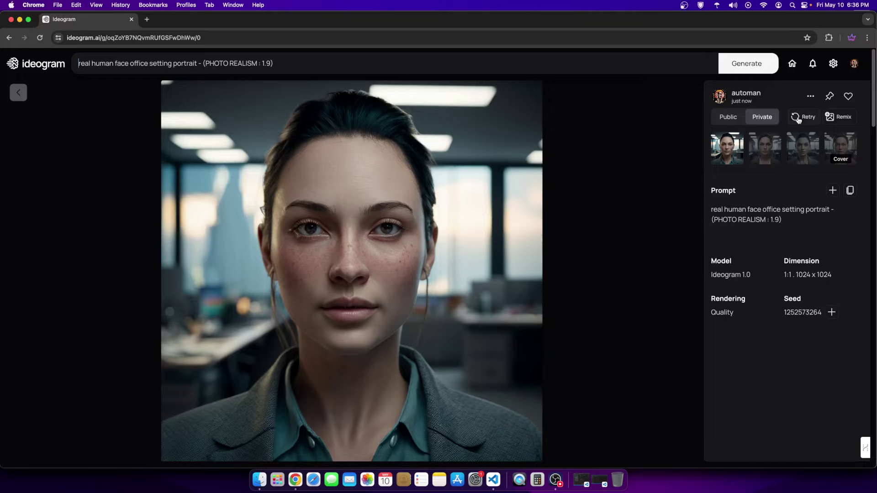
left_click(35, 68)
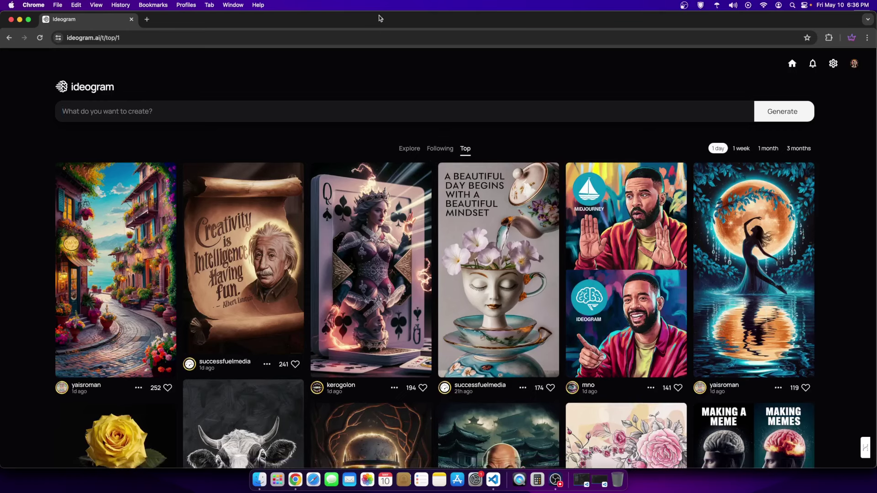
Step: Open the red apple generation from the profile's private generations
left_click(854, 64)
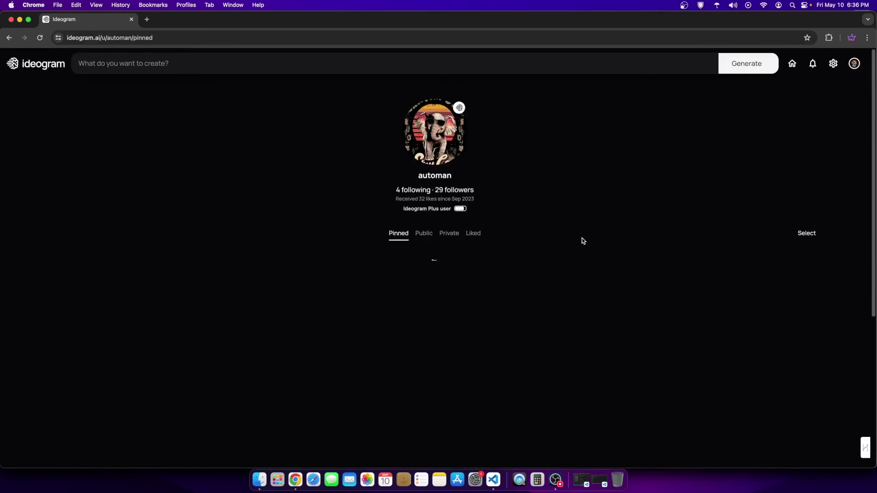
scroll(456, 240, "down", 3)
scroll(484, 243, "up", 1)
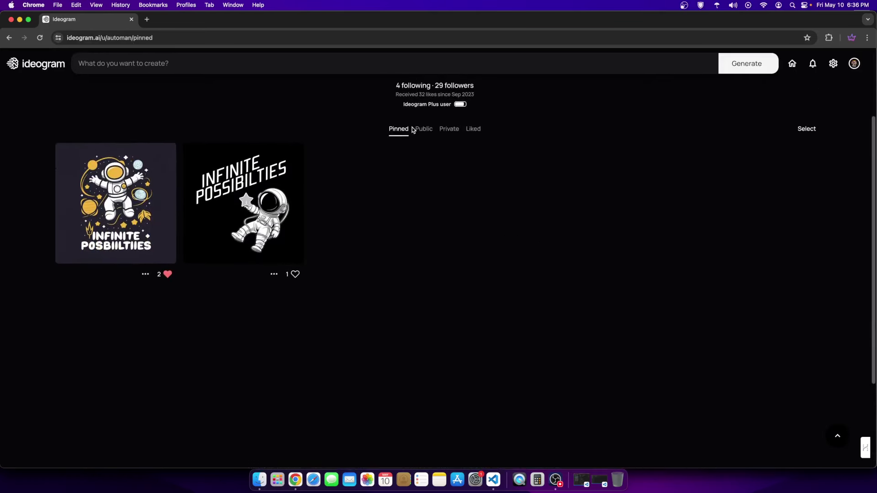
left_click(448, 129)
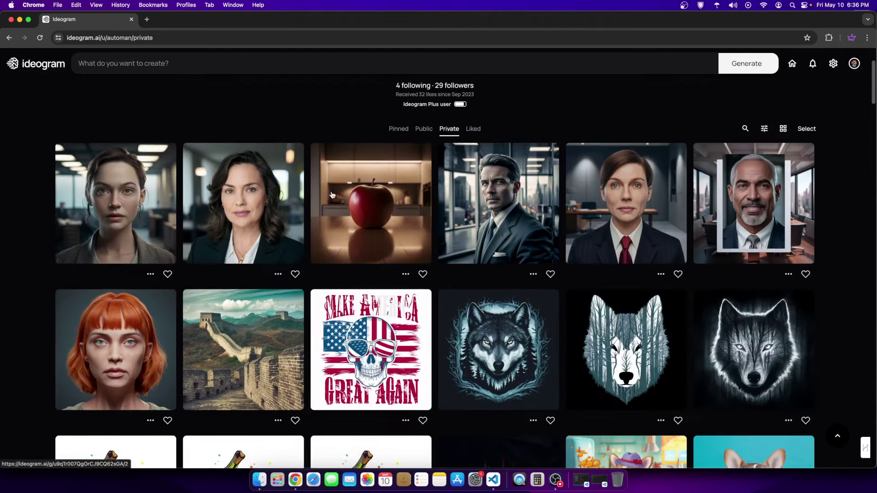
left_click(332, 195)
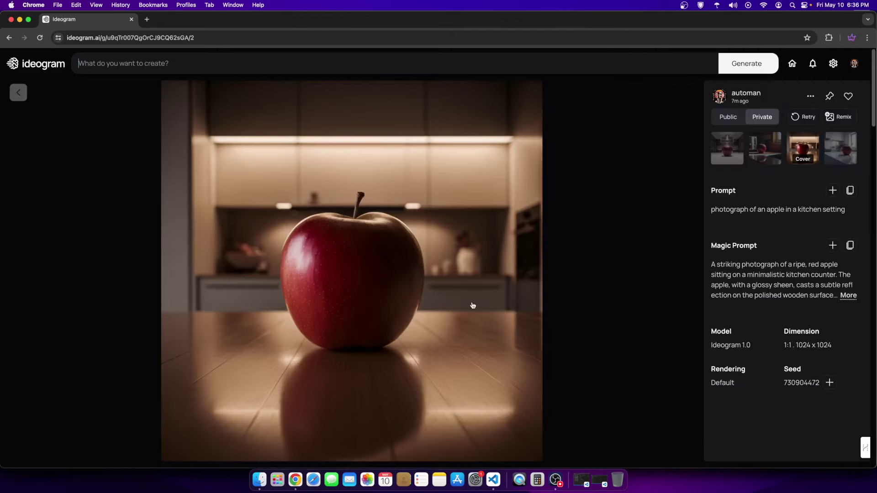
left_click(722, 160)
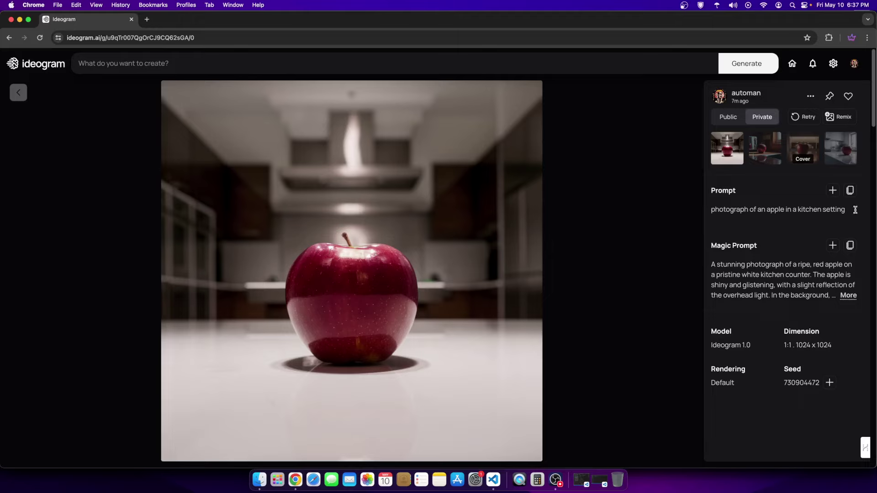
Step: Copy the apple prompt and flip through all four variants, ending on the first
left_click_drag(848, 209, 710, 209)
right_click(731, 204)
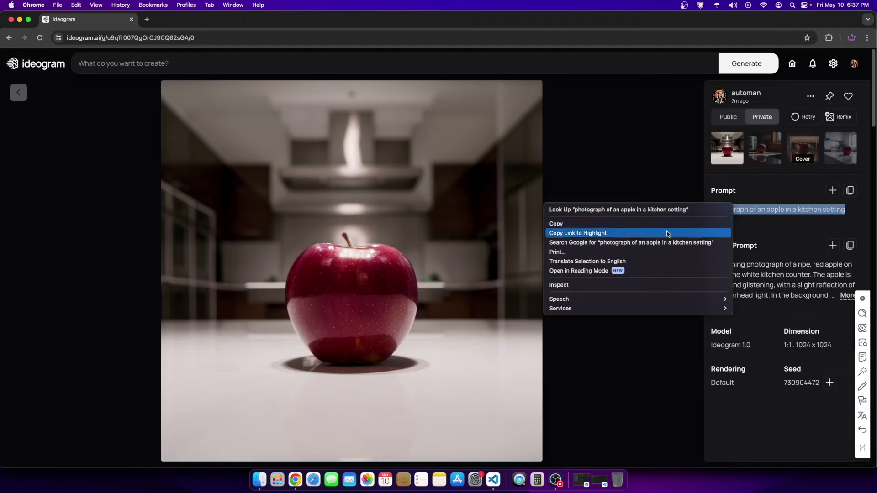
left_click(592, 222)
left_click(763, 145)
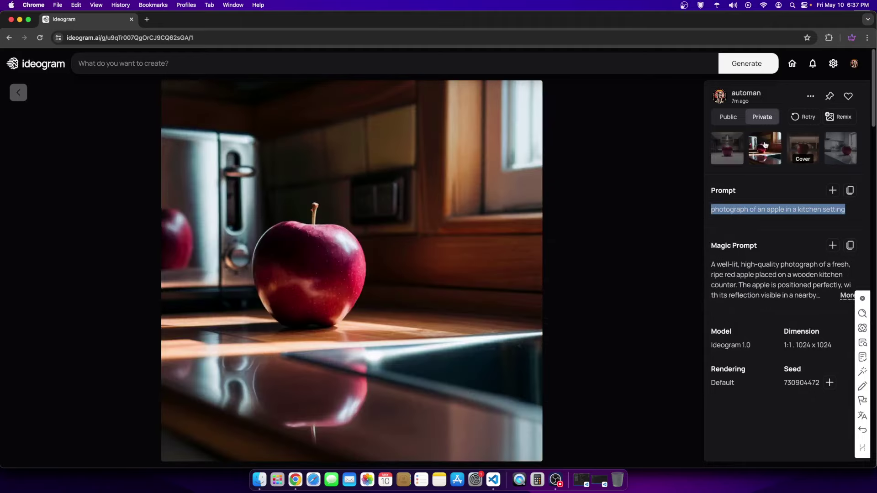
left_click(798, 147)
left_click(827, 145)
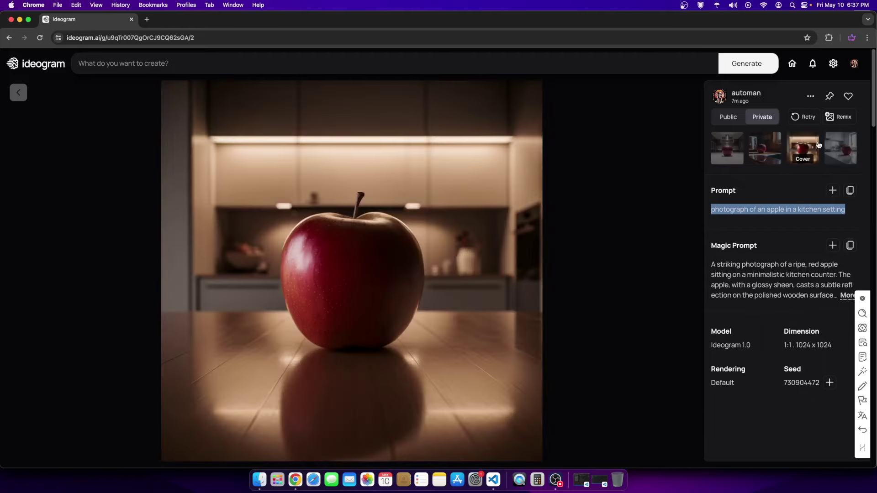
left_click(726, 152)
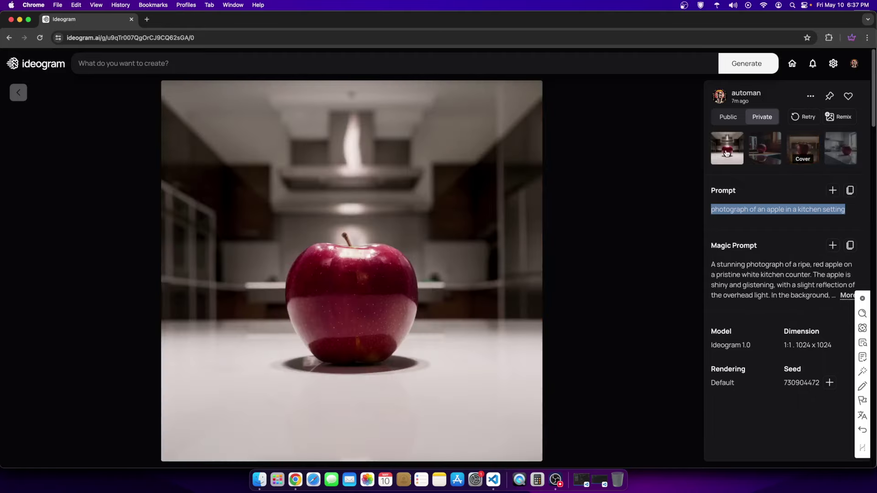
Step: Paste the apple prompt and change 'apple' to 'pineapple'
left_click(262, 60)
key("super+v")
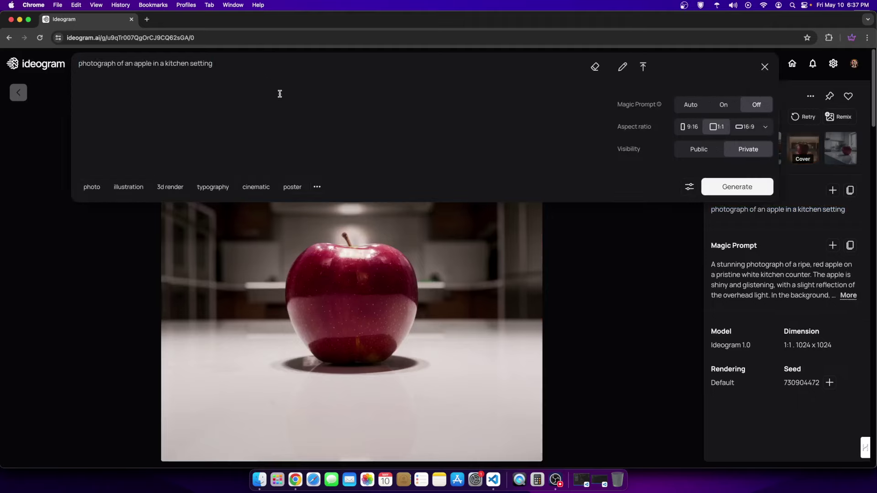
double_click(135, 63)
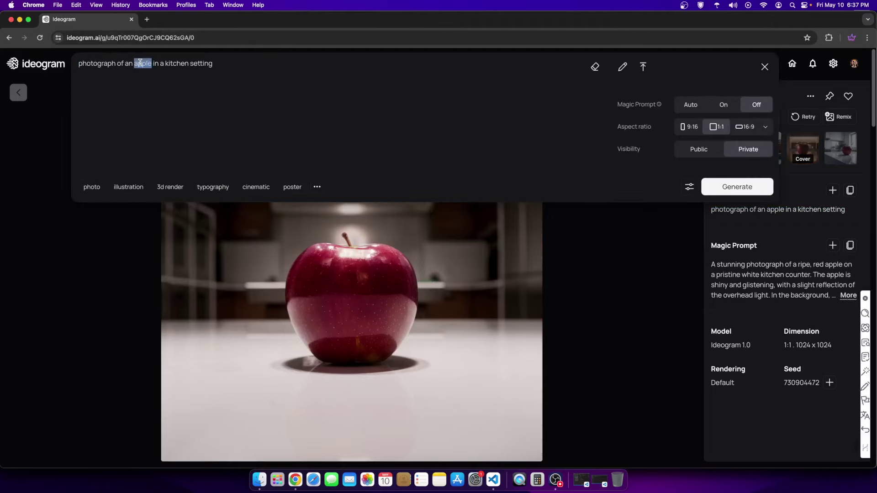
key("BackSpace")
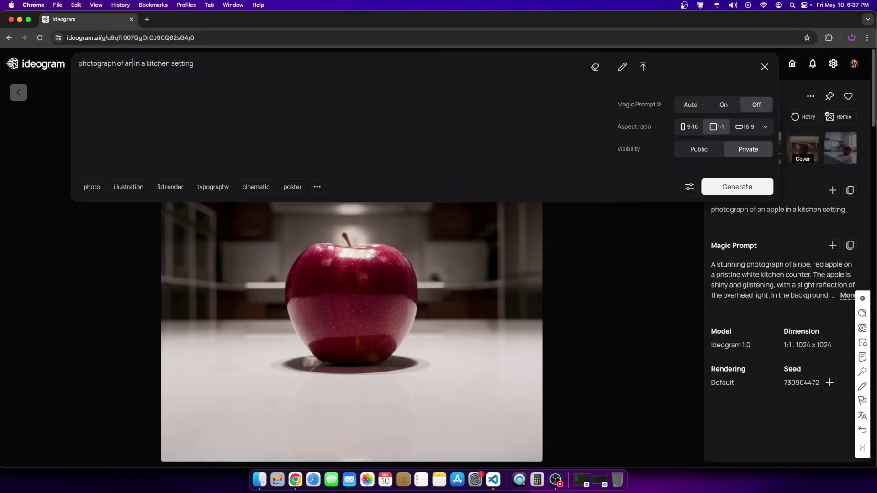
type("b")
key("BackSpace")
type("pineapple")
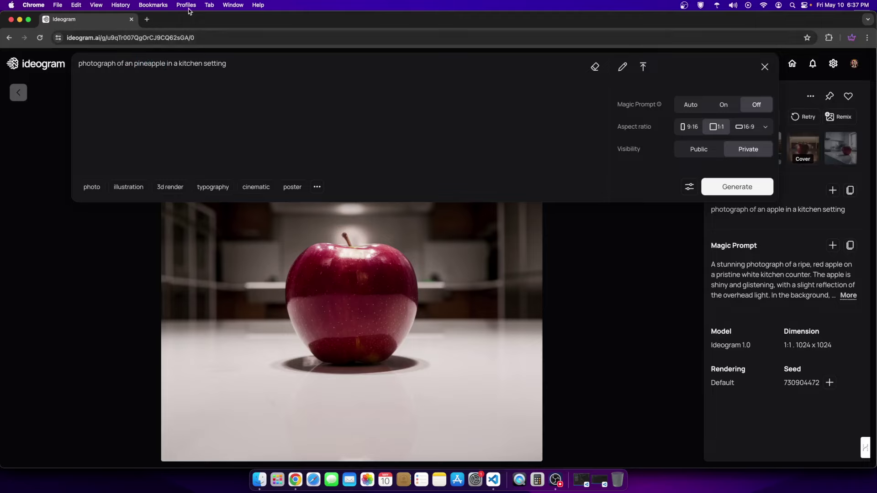
Step: Set the aspect ratio to 9:16 and generate the pineapple images
left_click(733, 192)
left_click(688, 130)
left_click(766, 127)
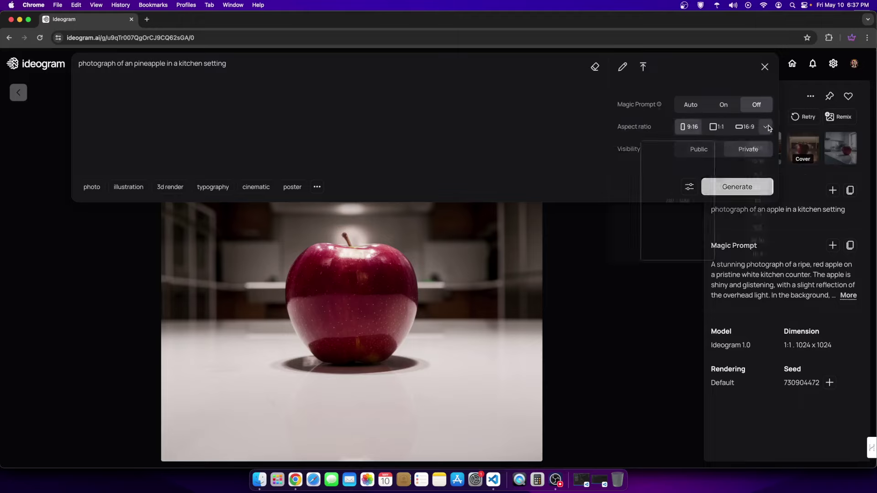
left_click(662, 71)
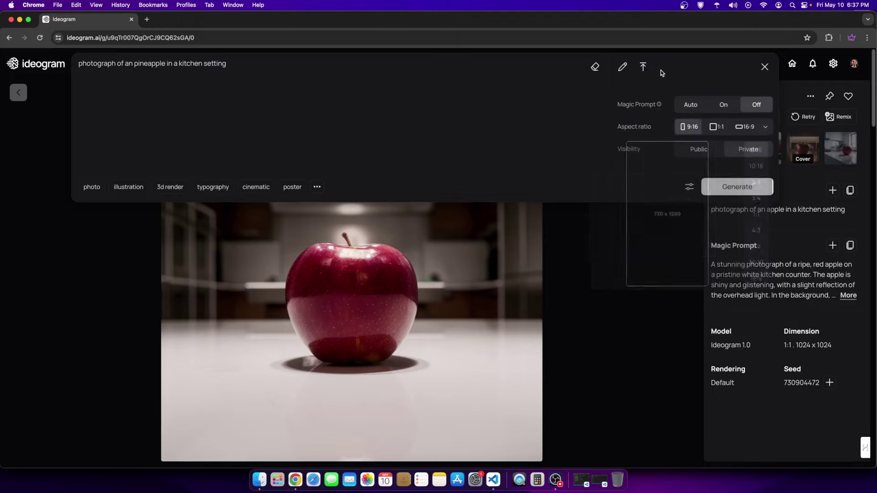
left_click(736, 186)
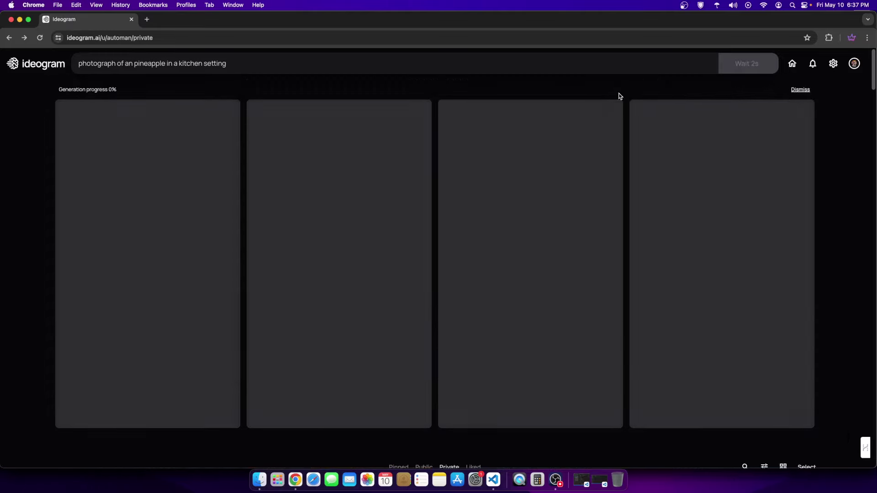
Step: Switch Magic Prompt to On in the prompt panel while the pineapple images finish
left_click(654, 63)
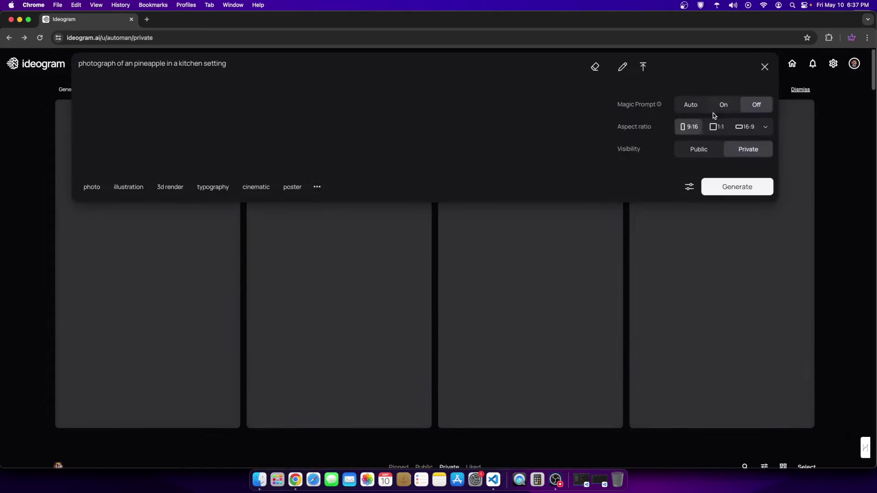
mouse_move(659, 104)
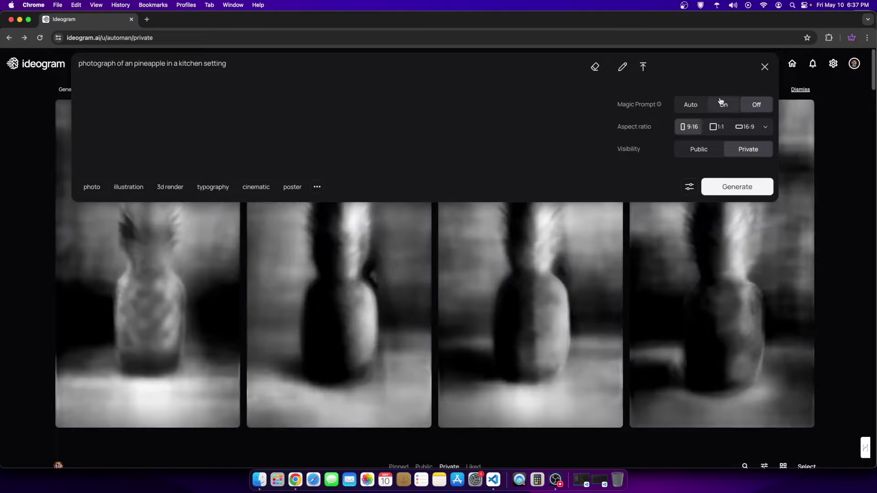
left_click(721, 102)
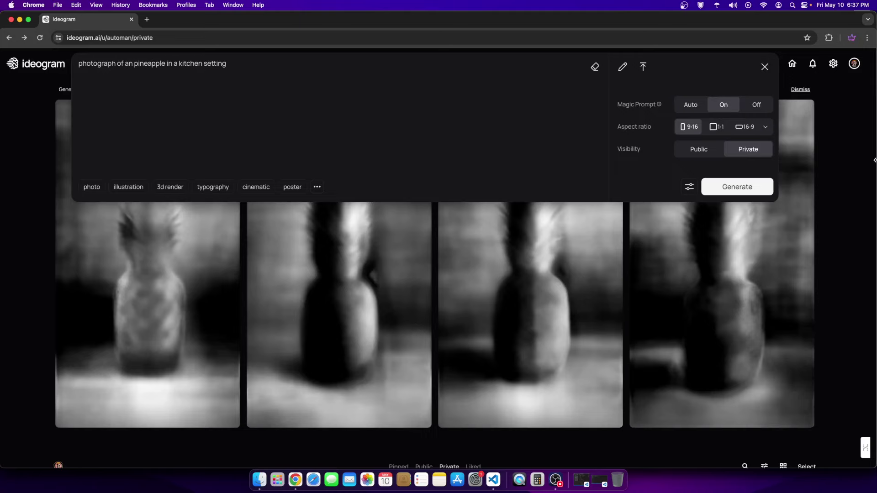
left_click(839, 163)
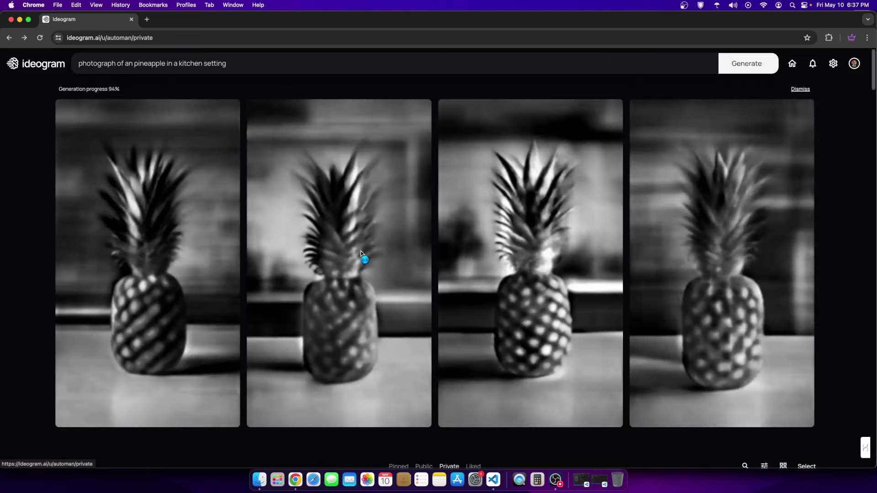
left_click(659, 62)
left_click(831, 195)
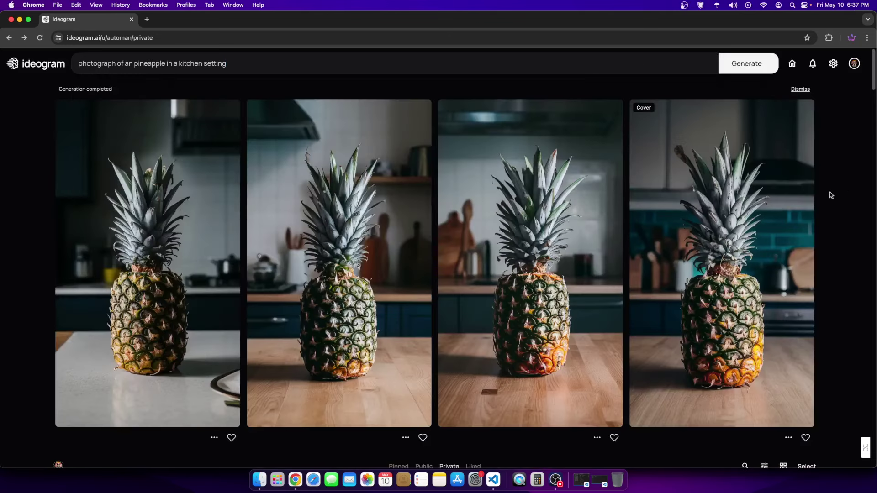
left_click(137, 287)
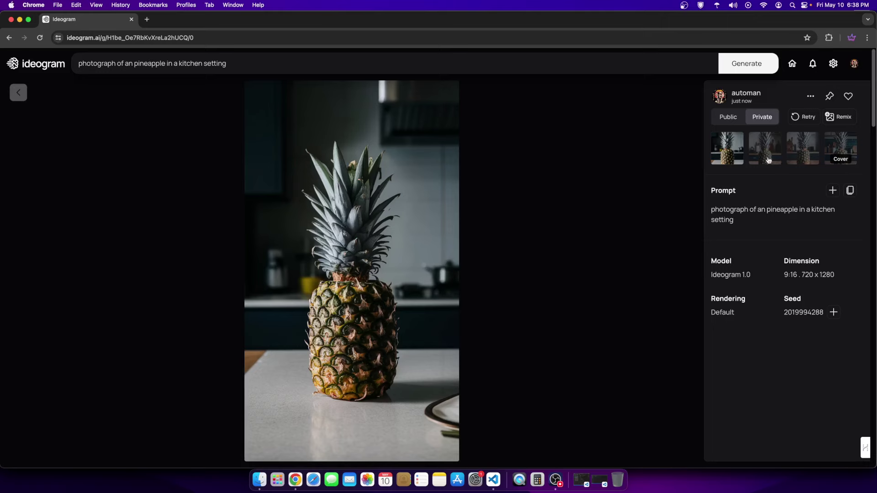
left_click(751, 148)
left_click(798, 149)
left_click(846, 148)
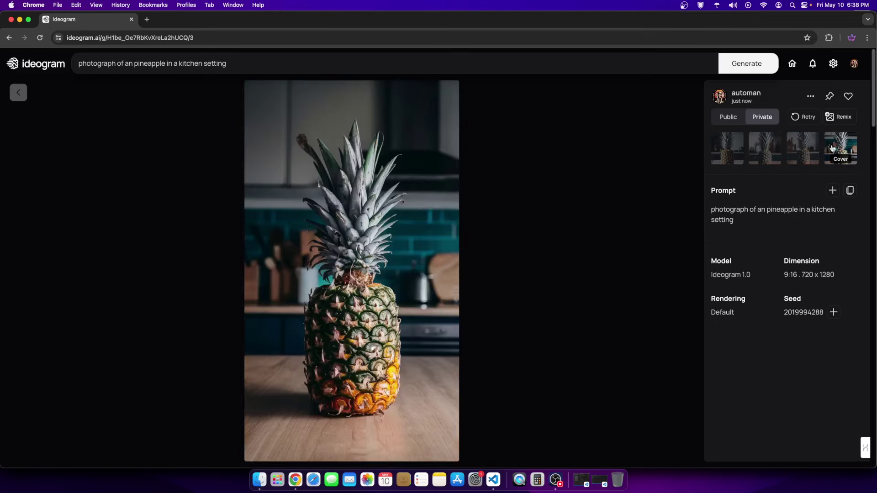
left_click(723, 143)
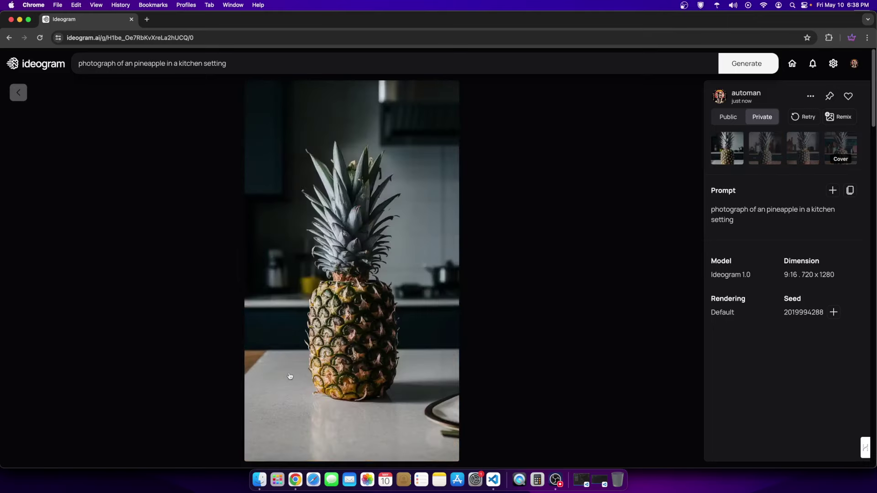
scroll(401, 235, "down", 1)
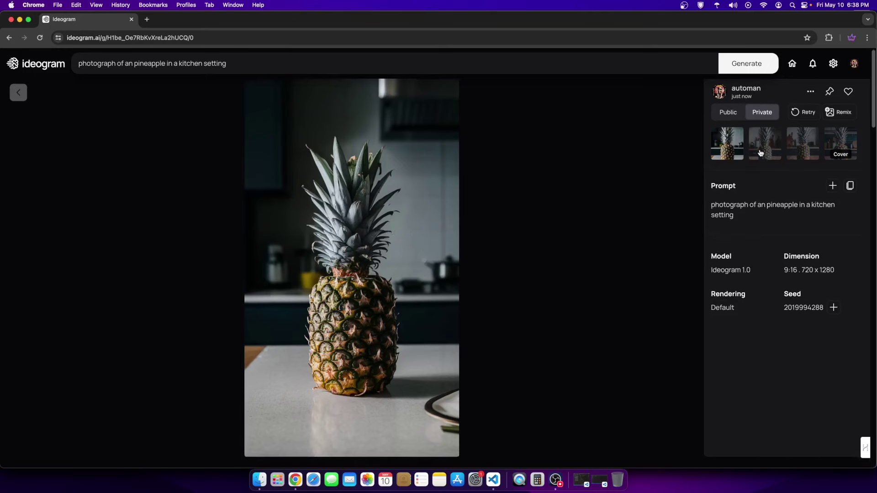
left_click(789, 151)
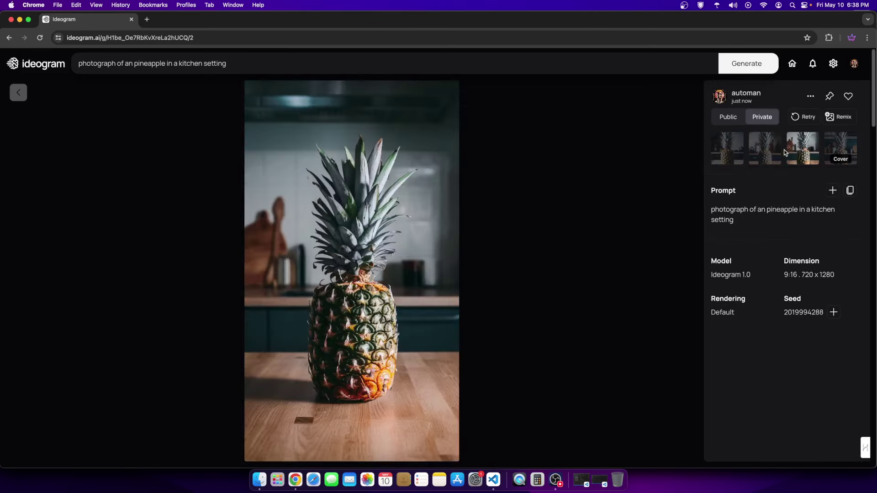
left_click(767, 151)
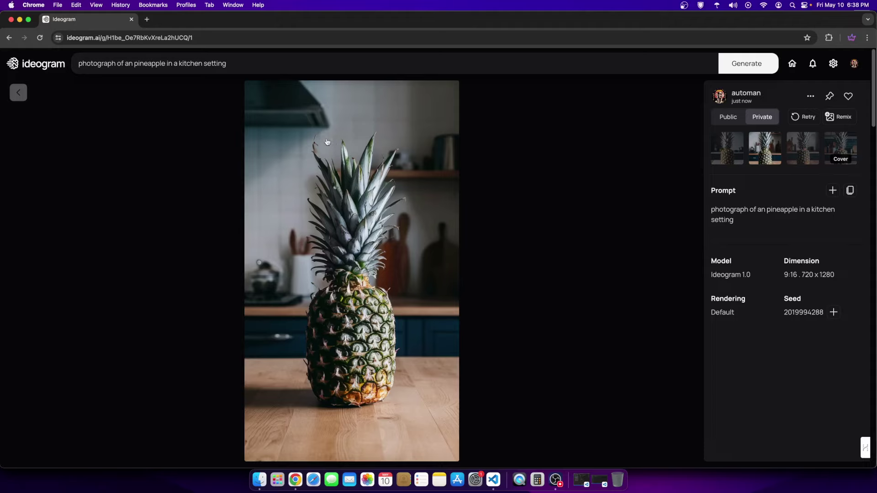
left_click(8, 94)
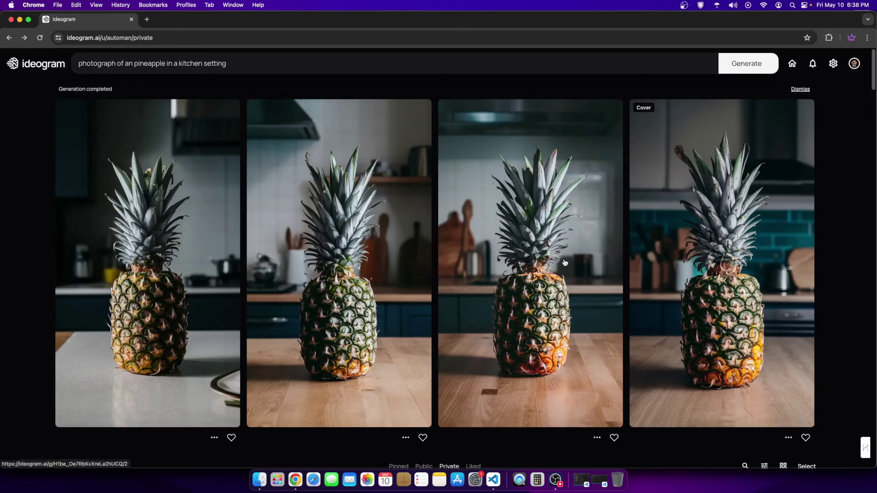
left_click(602, 317)
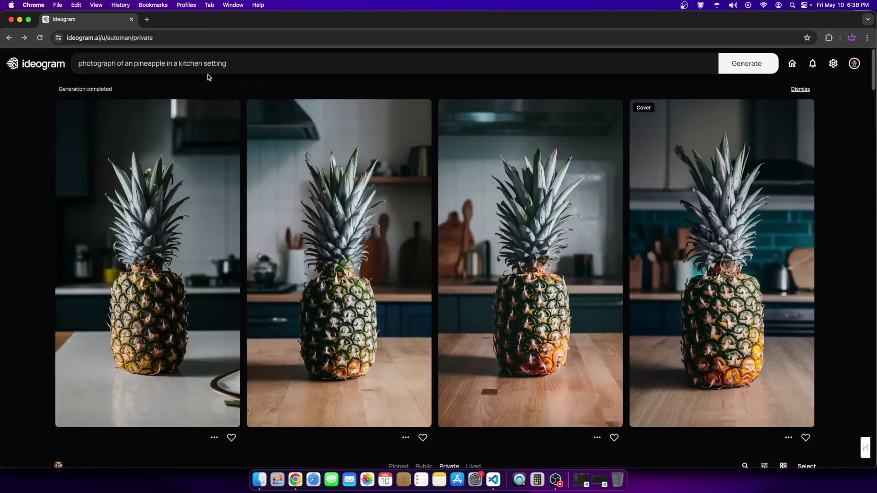
Step: Change the prompt to 'home kitchen table (FARM STYLE TABLE)' and generate with Magic Prompt off
left_click(136, 63)
left_click_drag(217, 63, 108, 62)
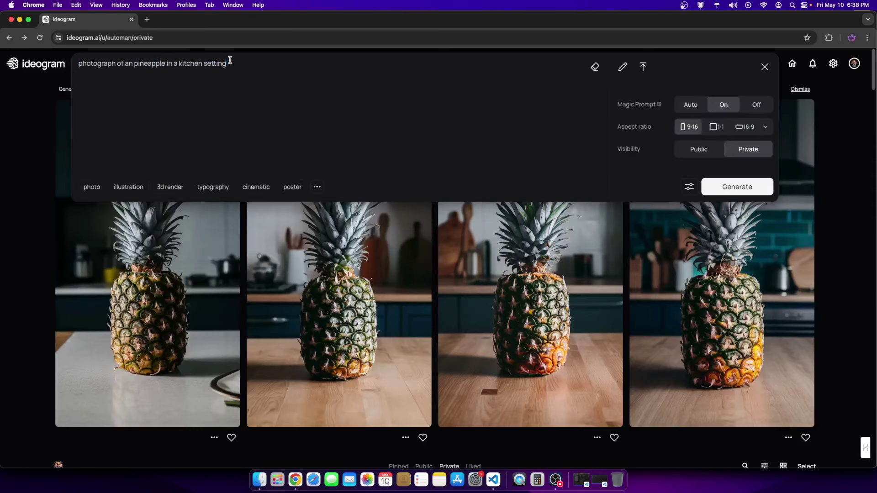
left_click_drag(233, 62, 138, 60)
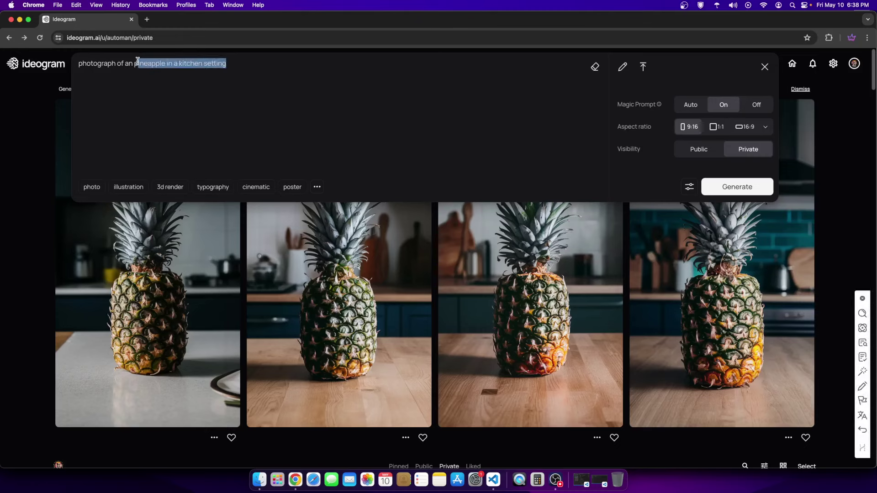
key("BackSpace")
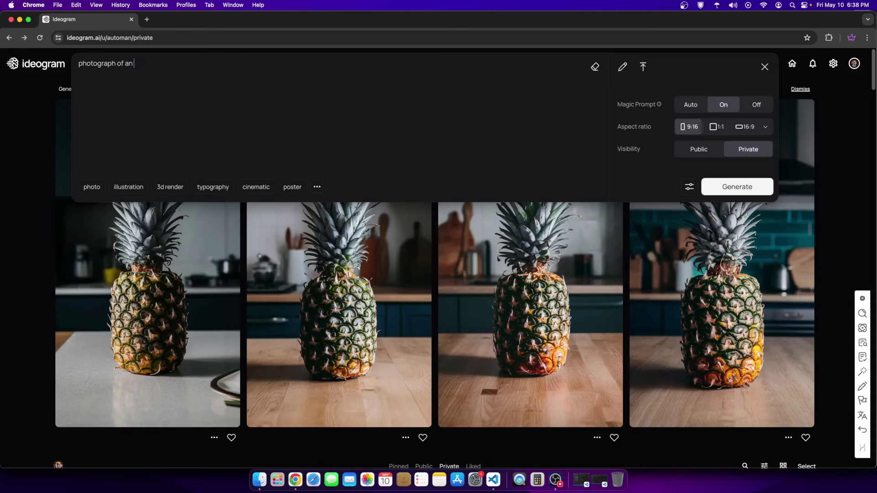
type("mans")
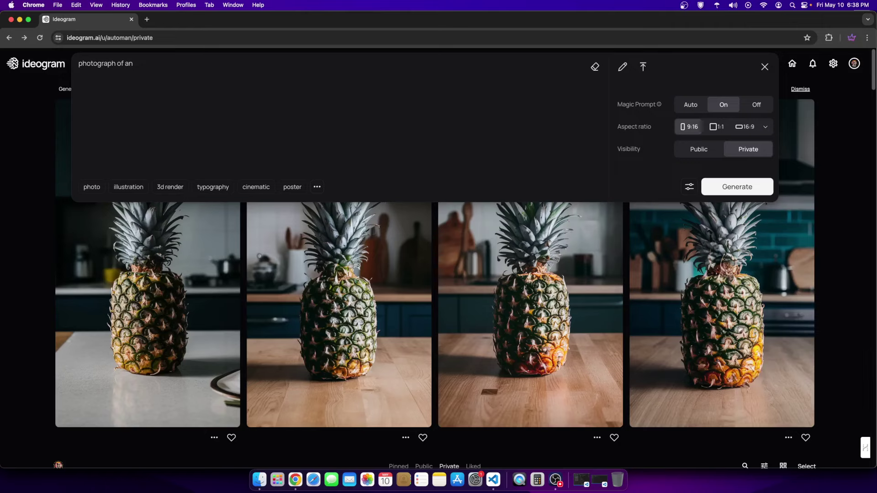
type("home kitchen table (FARM STYLE TABLE")
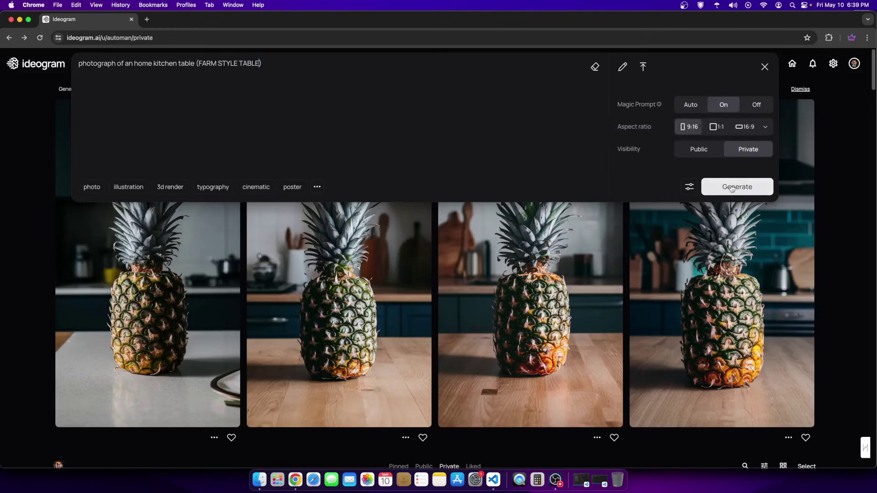
left_click(756, 105)
left_click(736, 187)
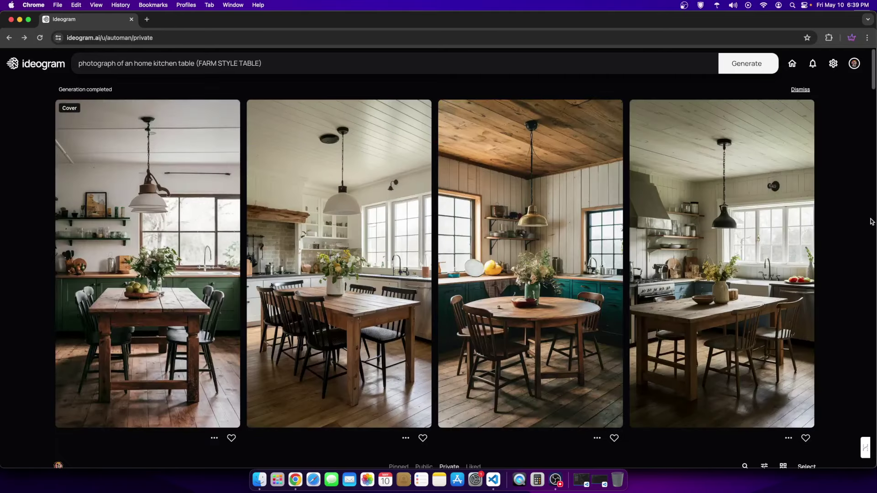
Step: Inspect each of the four farmhouse kitchen-table images up close, including the round-table one
left_click(329, 268)
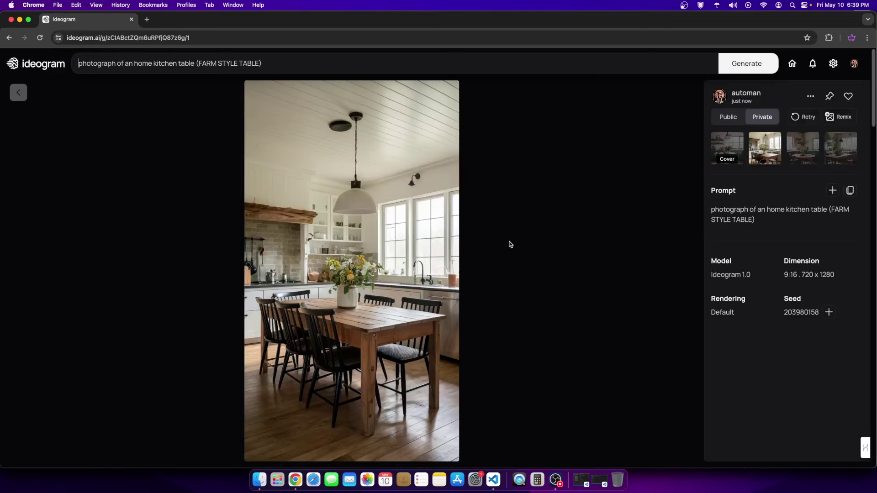
left_click(516, 245)
left_click(155, 199)
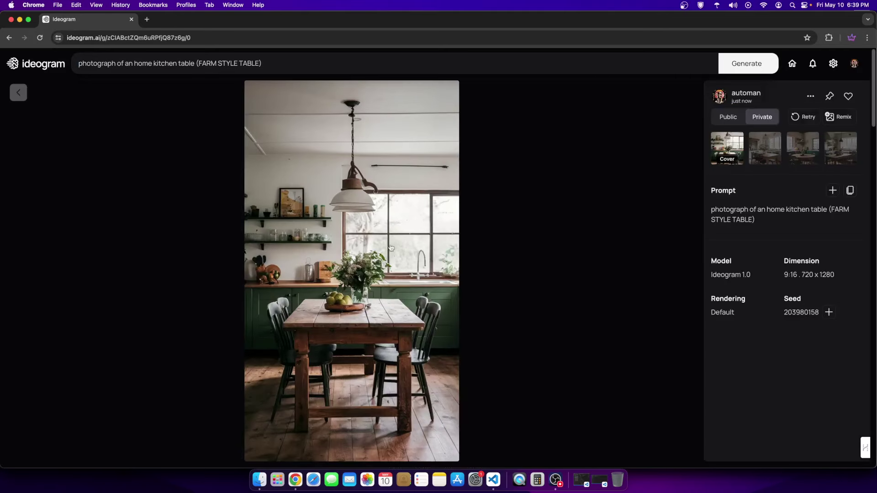
left_click(547, 259)
left_click(664, 289)
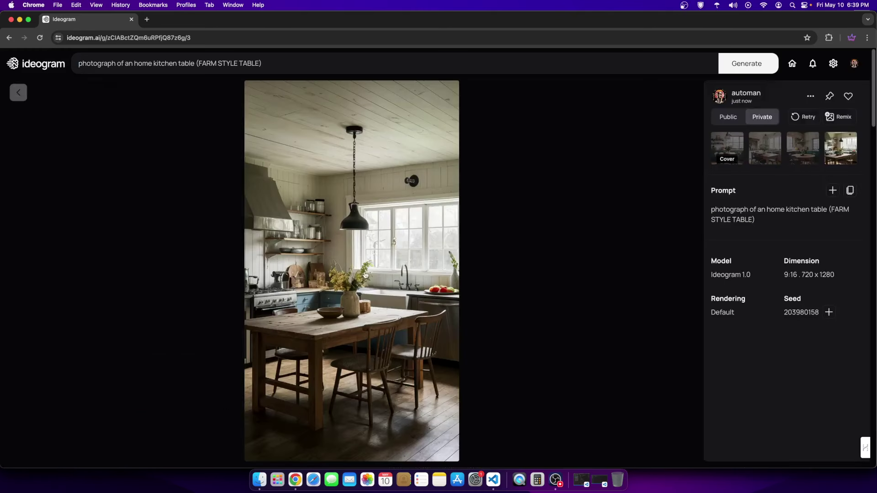
left_click(522, 278)
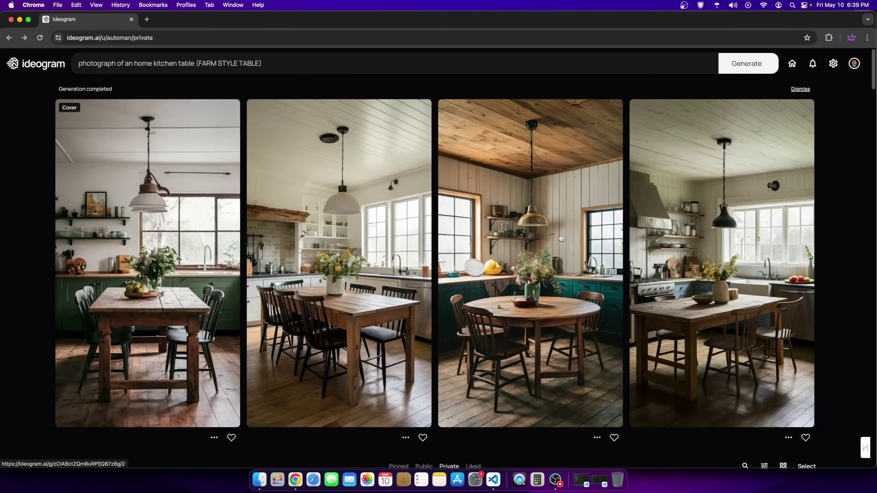
left_click(562, 238)
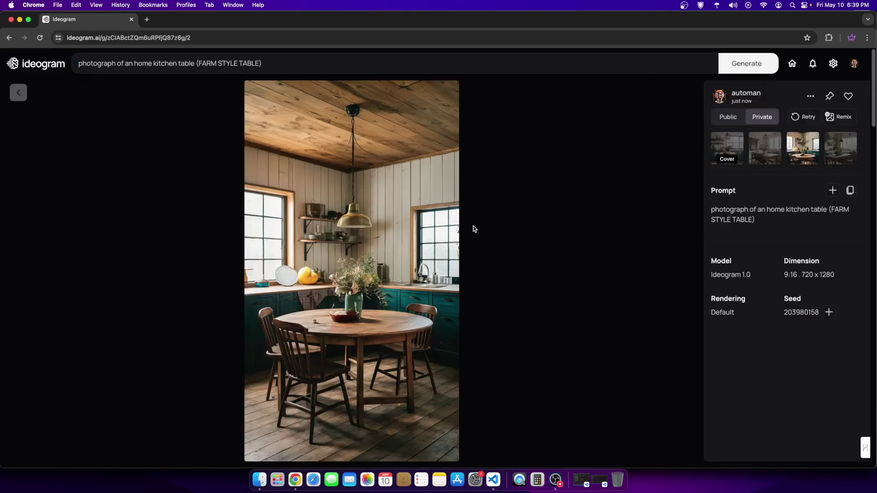
left_click(462, 272)
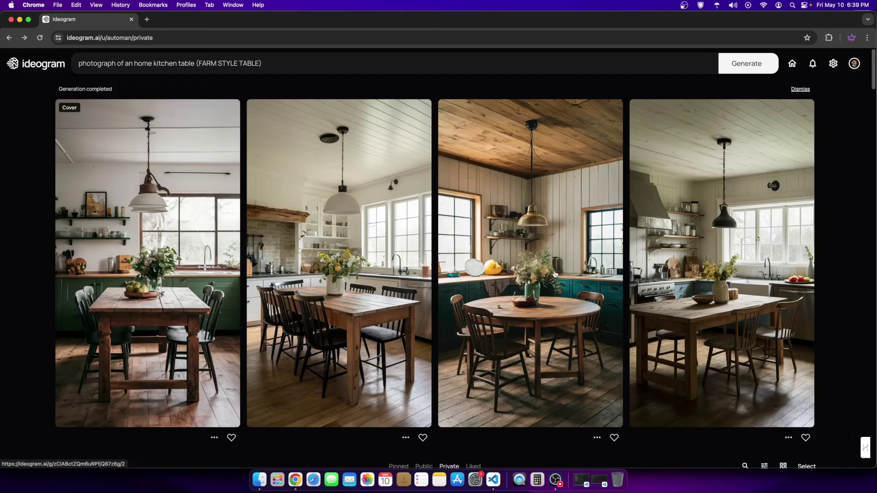
left_click(555, 275)
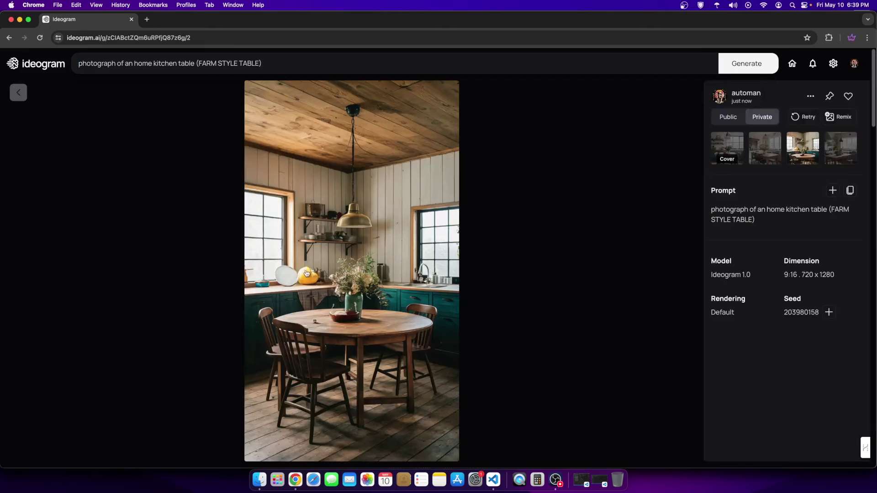
key("Escape")
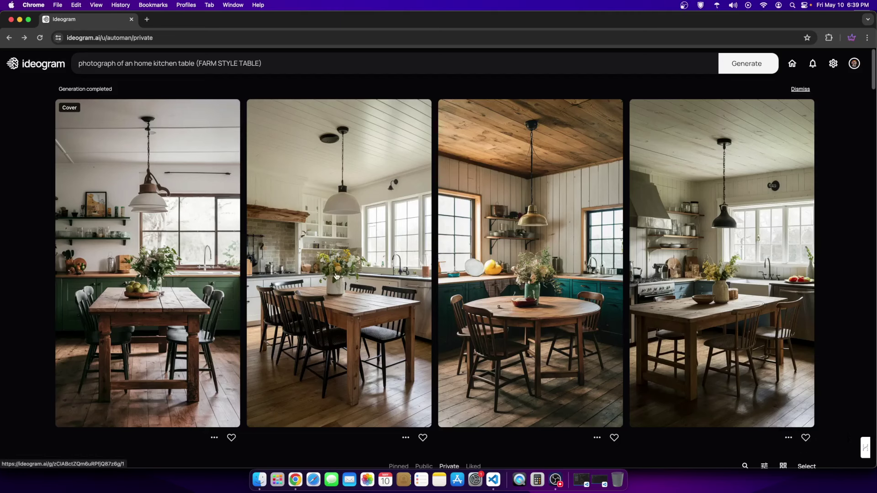
left_click(333, 276)
Step: Retry the original pineapple-in-a-kitchen prompt with Magic Prompt on and generate four new images
scroll(434, 320, "down", 8)
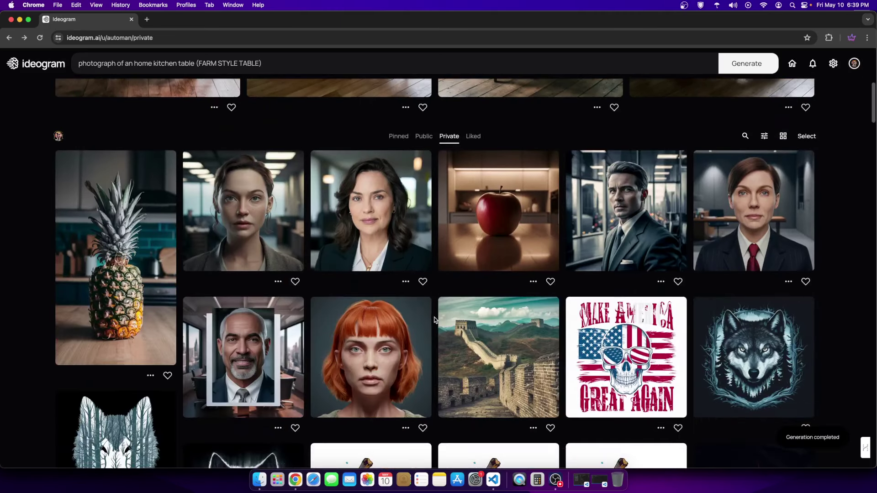
left_click(112, 249)
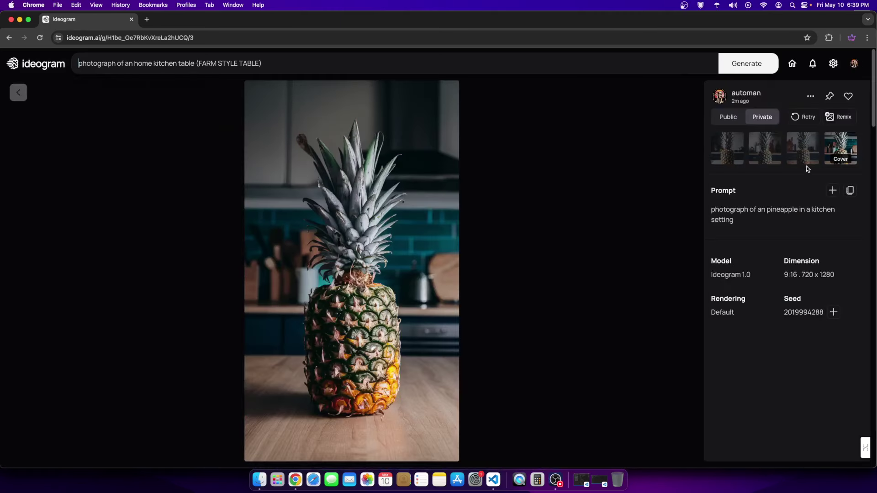
left_click(804, 117)
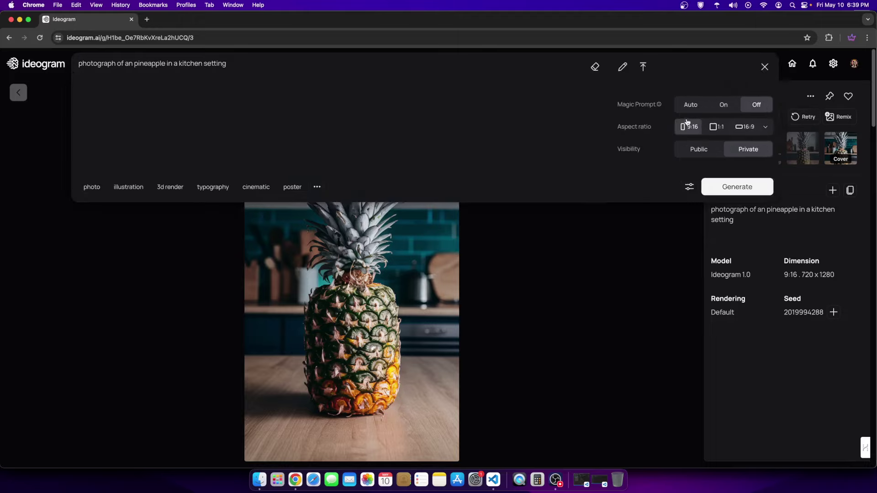
left_click(722, 104)
left_click(737, 187)
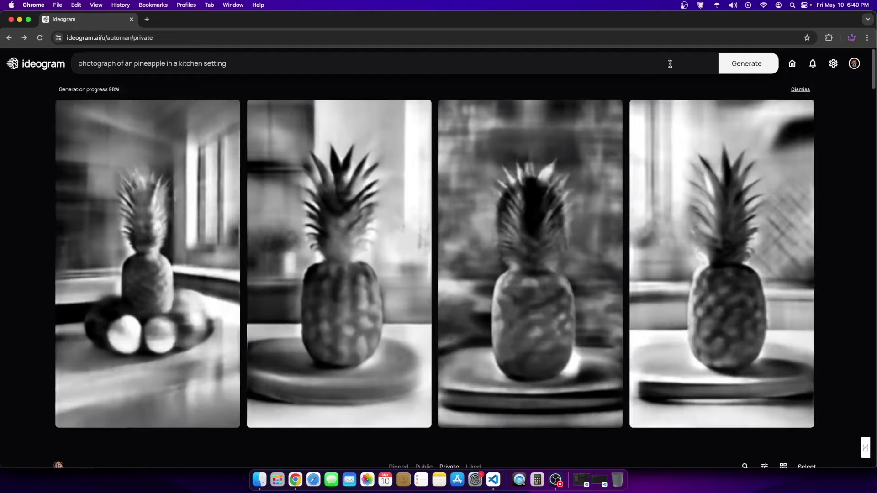
left_click(670, 64)
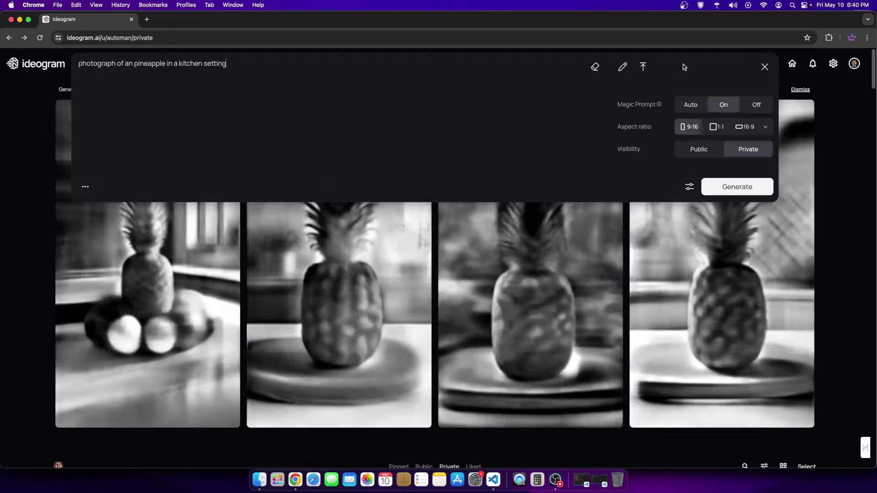
left_click(849, 176)
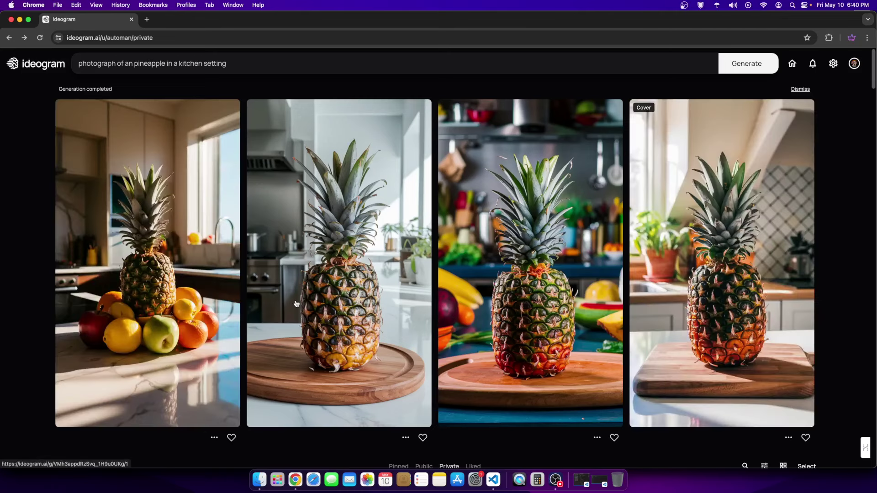
Step: Read the expanded Magic Prompt text on each pineapple result, including the fruit-pile and chopping-board images
left_click(410, 318)
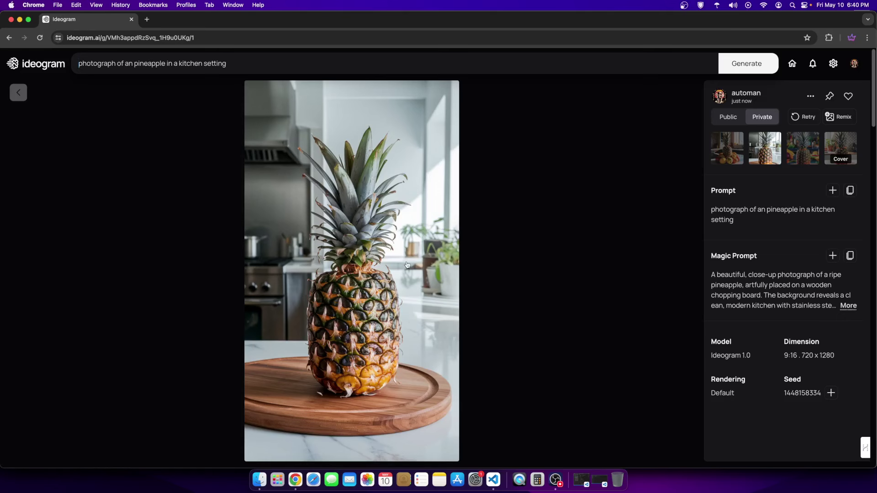
key("Escape")
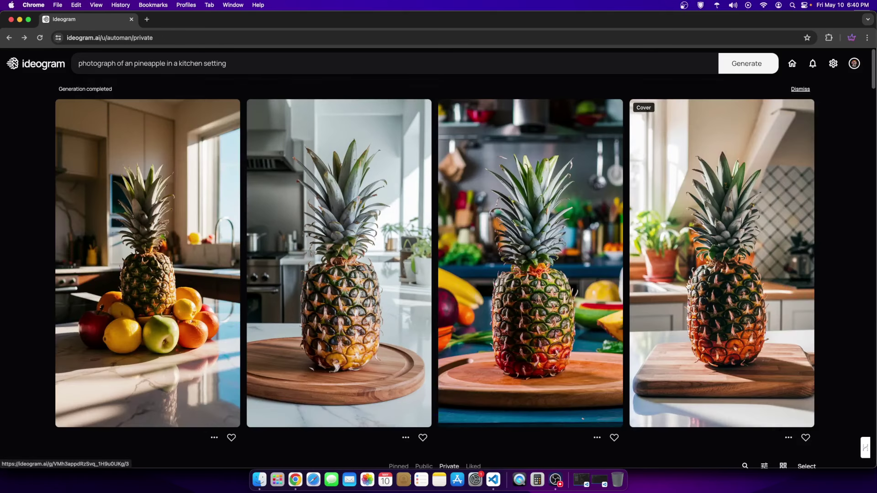
left_click(232, 283)
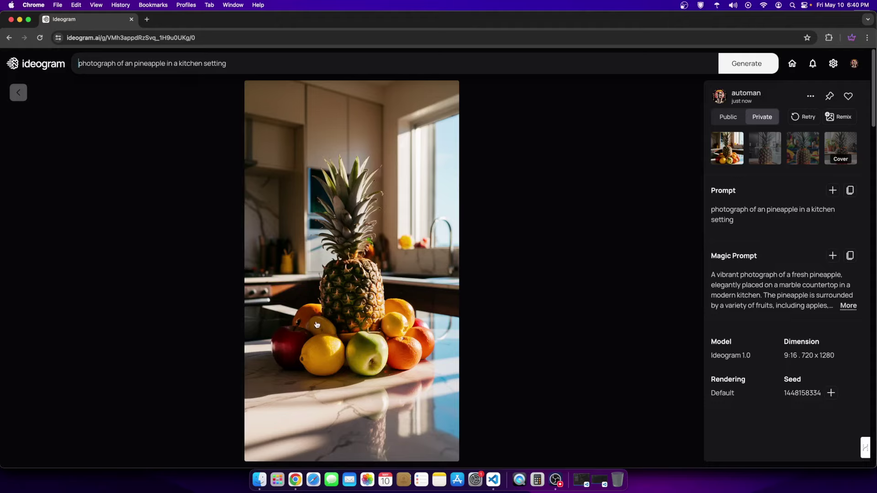
key("Escape")
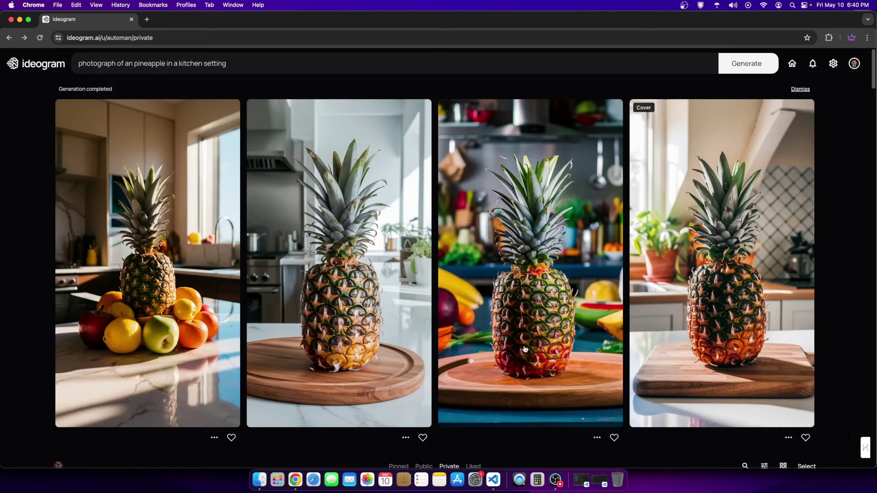
left_click(707, 346)
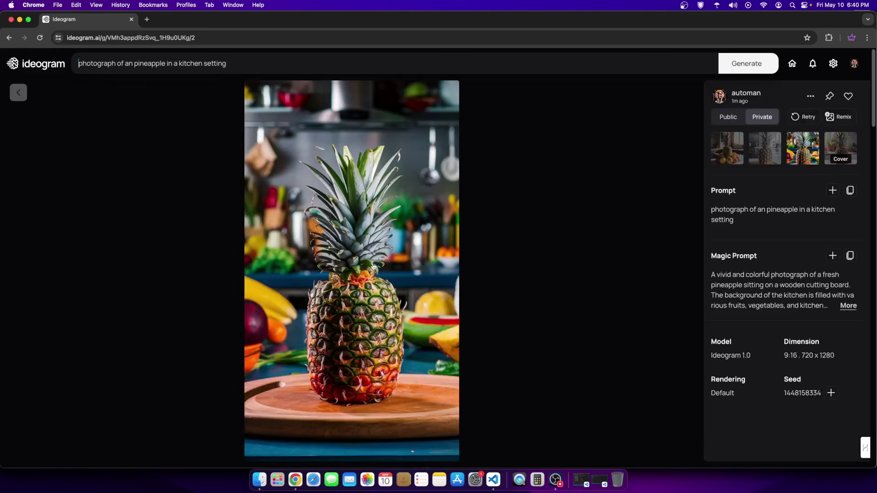
key("Escape")
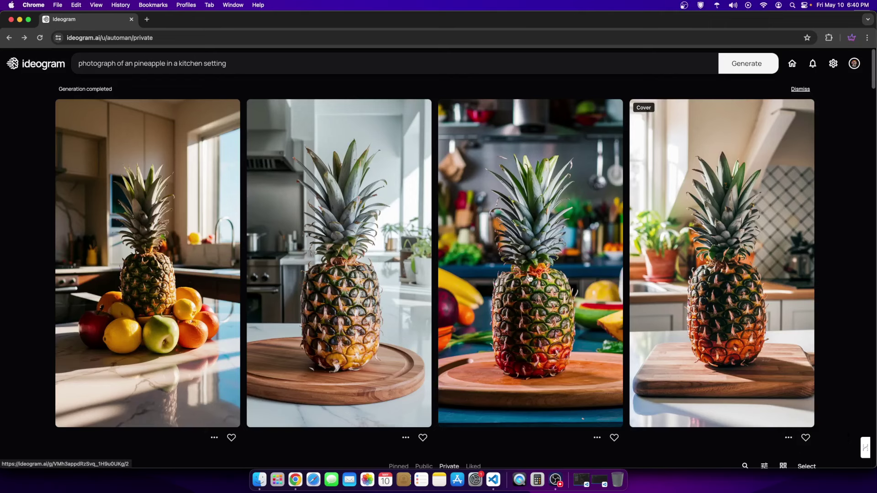
left_click(344, 292)
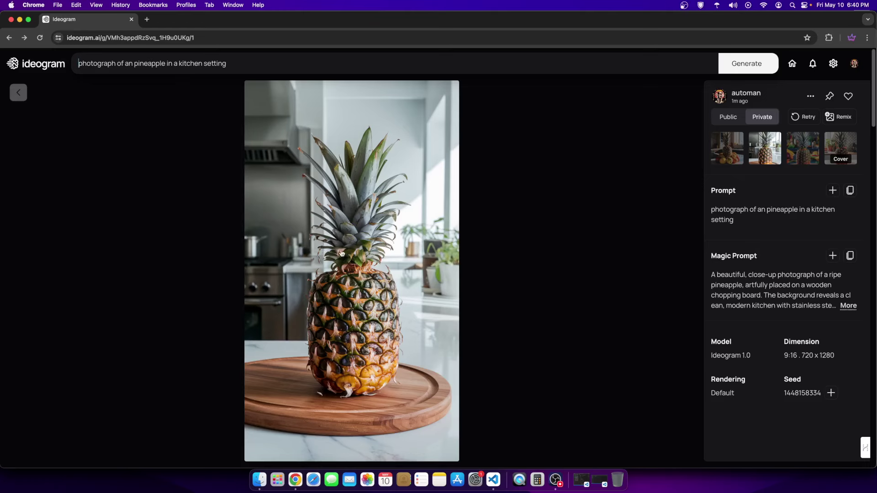
key("Escape")
left_click(332, 221)
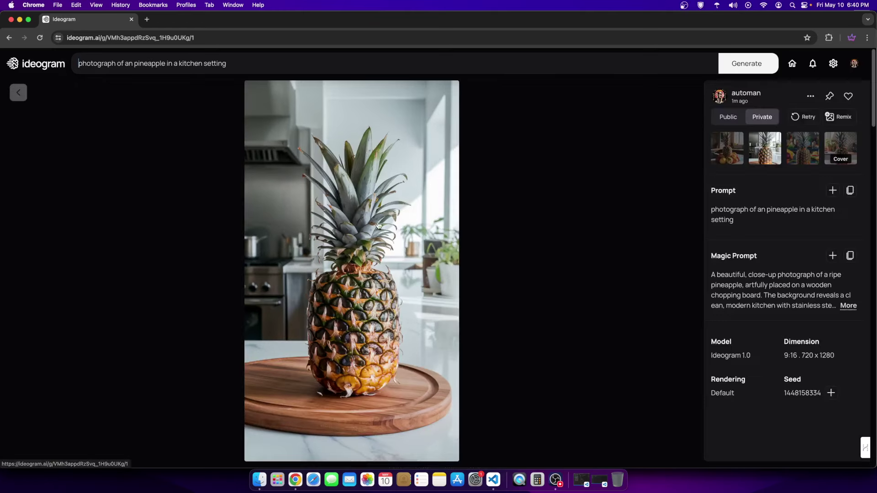
left_click(536, 243)
Step: Find the earlier apple-in-a-kitchen image and view its white-counter variant with its Magic Prompt
scroll(566, 204, "down", 5)
scroll(464, 199, "down", 3)
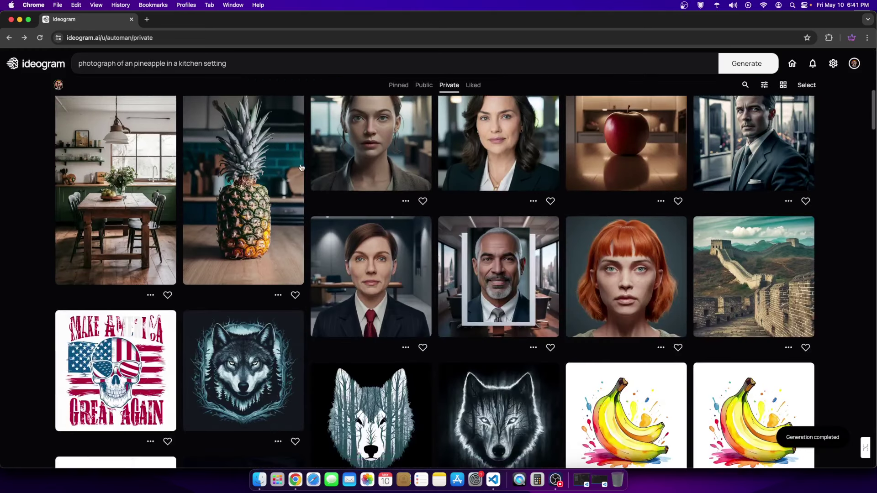
scroll(478, 172, "up", 8)
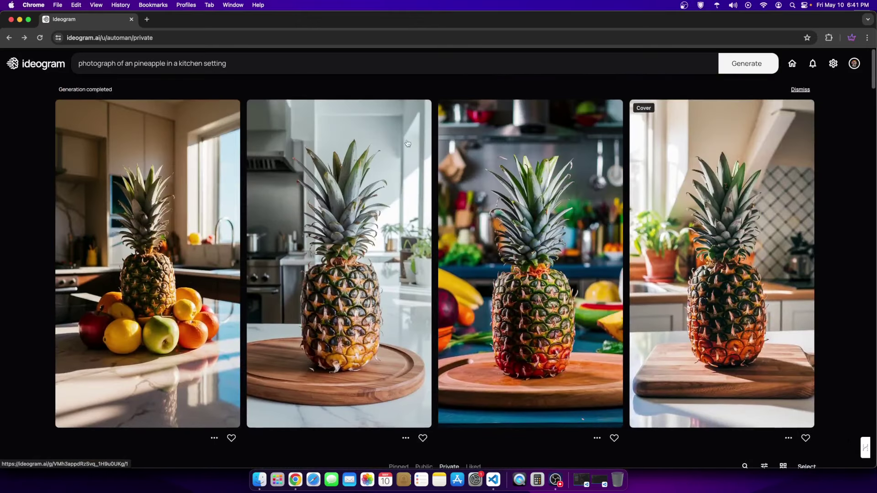
scroll(456, 192, "down", 4)
scroll(548, 255, "up", 2)
scroll(632, 317, "down", 2)
left_click(633, 317)
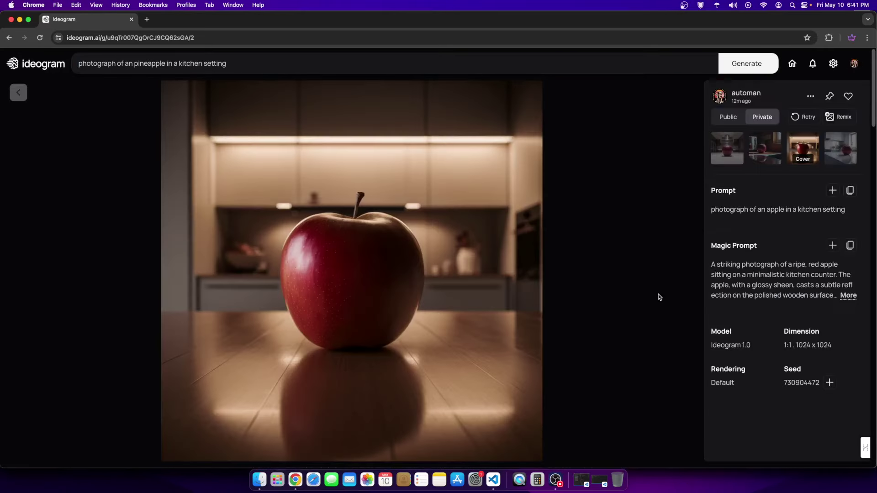
left_click(738, 148)
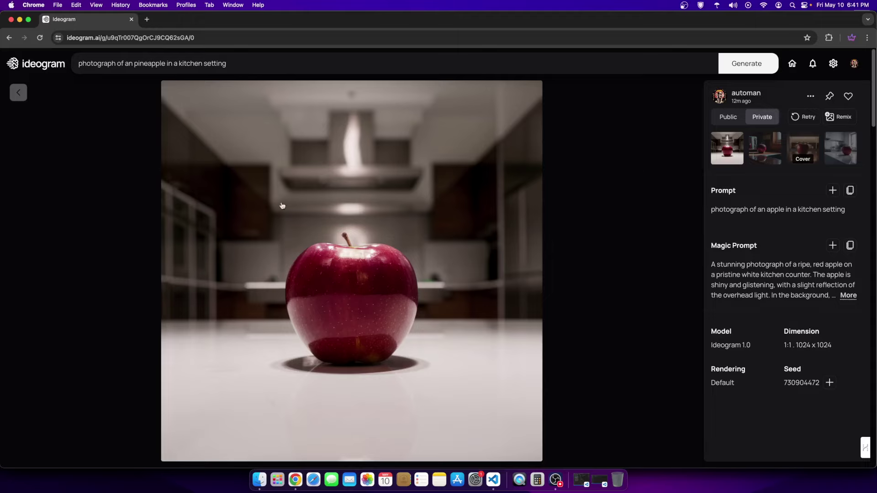
Step: Browse the Top community feed of popular images, then scroll back up
left_click(38, 68)
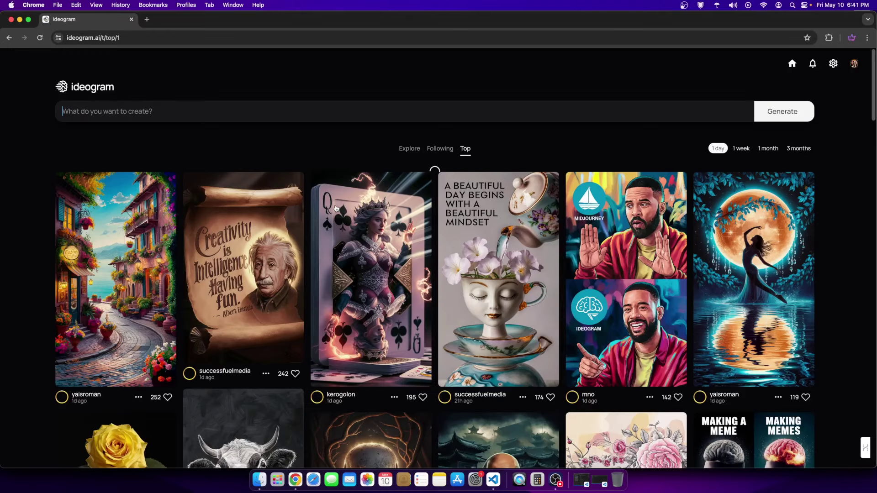
scroll(294, 211, "down", 5)
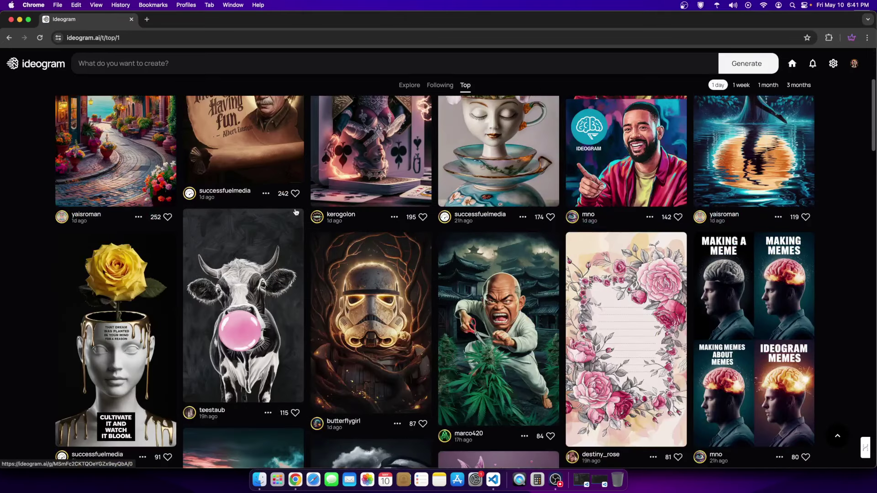
scroll(295, 212, "down", 10)
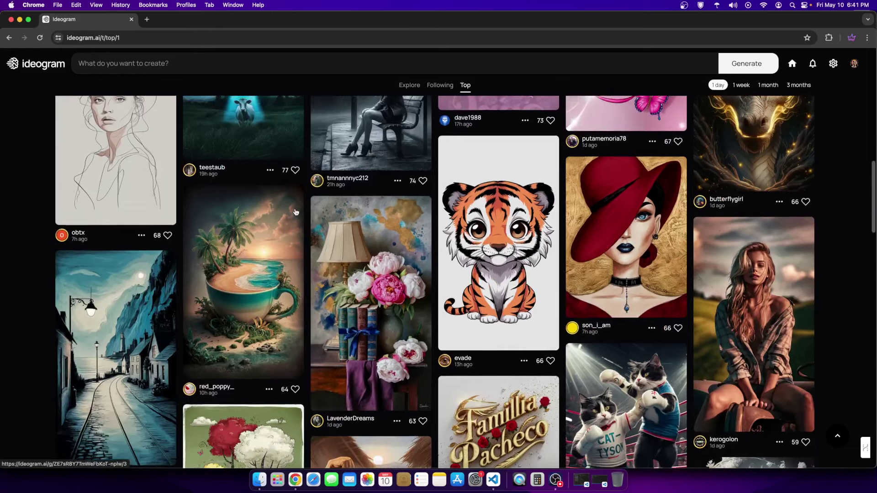
scroll(295, 211, "up", 15)
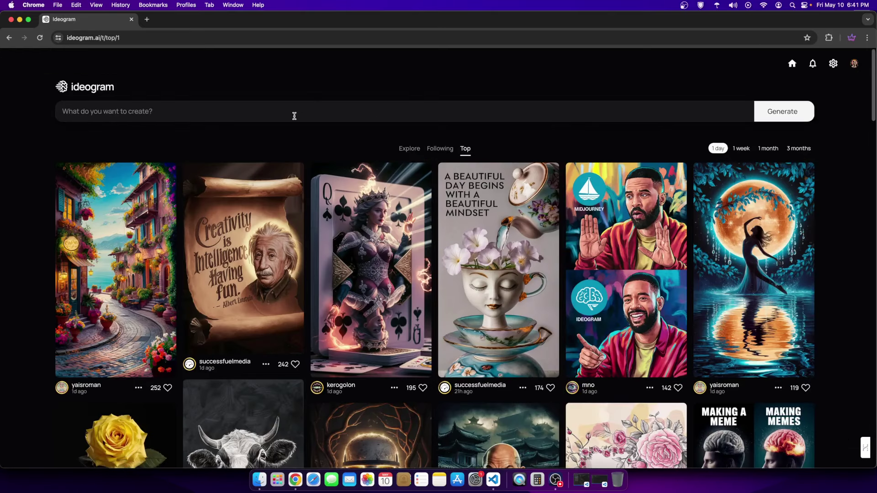